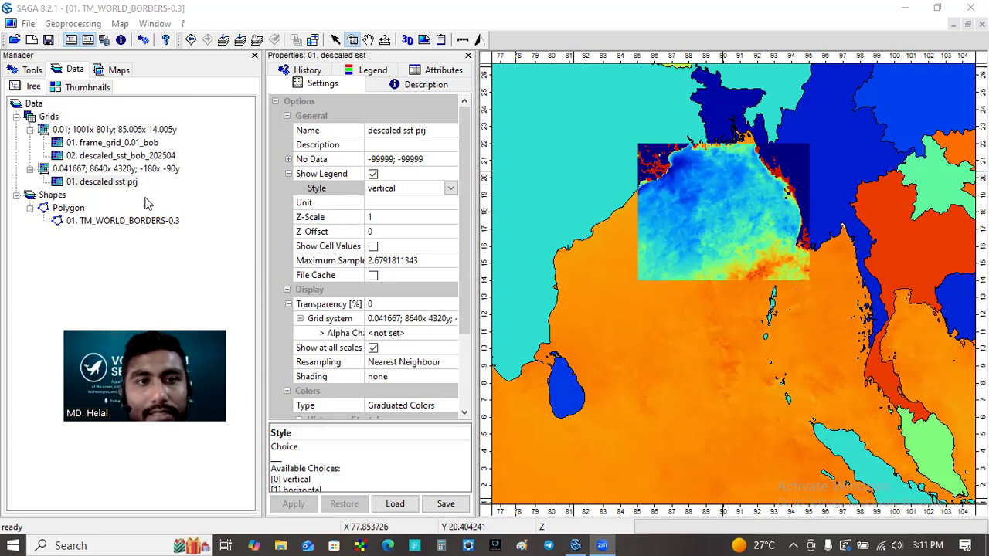
Hide the descaled sst prj layer in the TM_WORLD_BORDERS-0.3 map
left_click(122, 158)
left_click(116, 183)
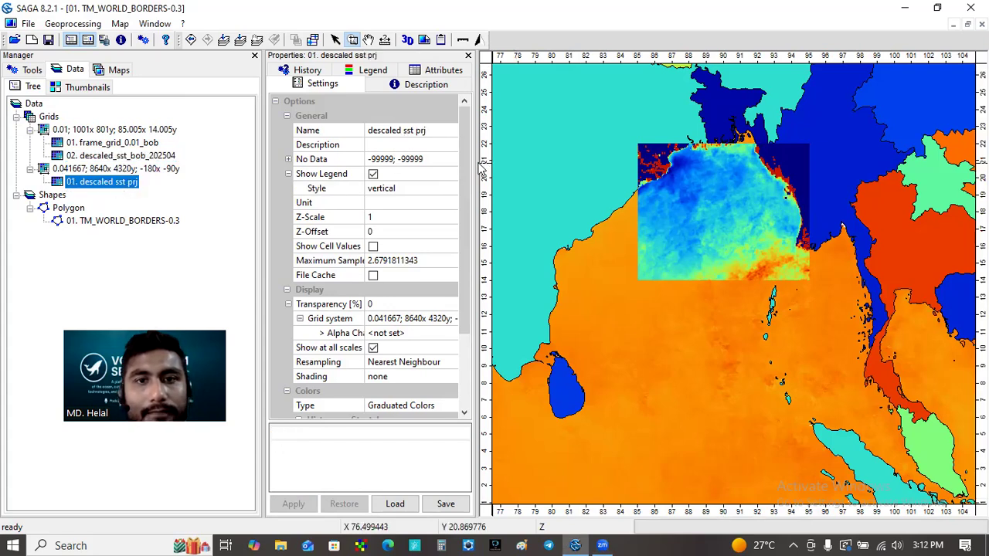
left_click_drag(479, 161, 526, 164)
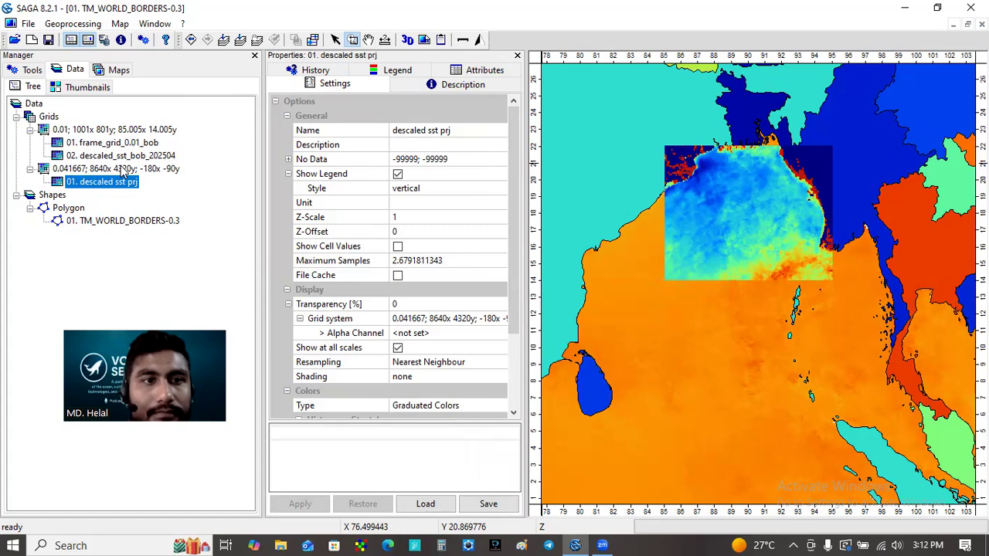
left_click(119, 70)
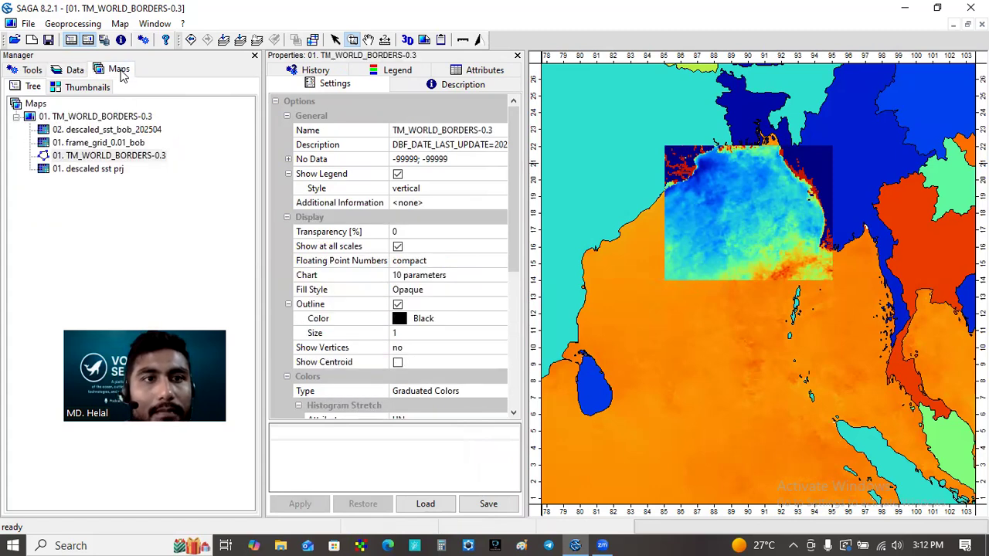
left_click(110, 170)
right_click(110, 170)
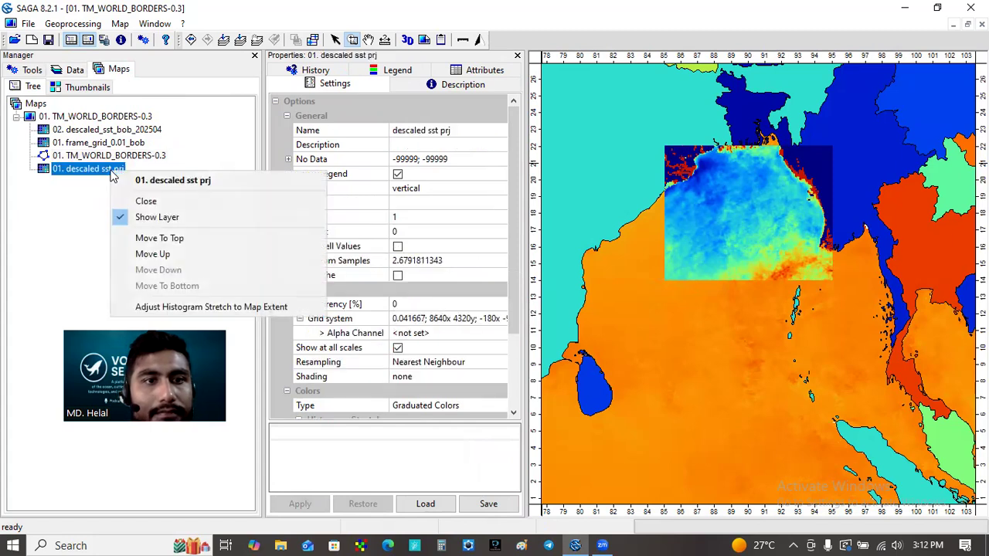
left_click(128, 219)
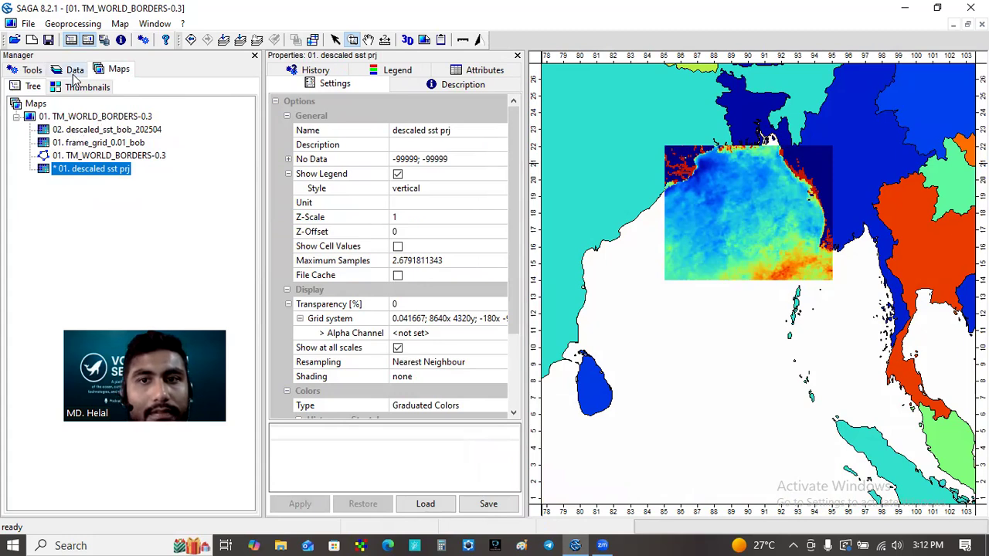
Hide the TM_WORLD_BORDERS-0.3 polygon layer in the map and show it again
left_click(102, 157)
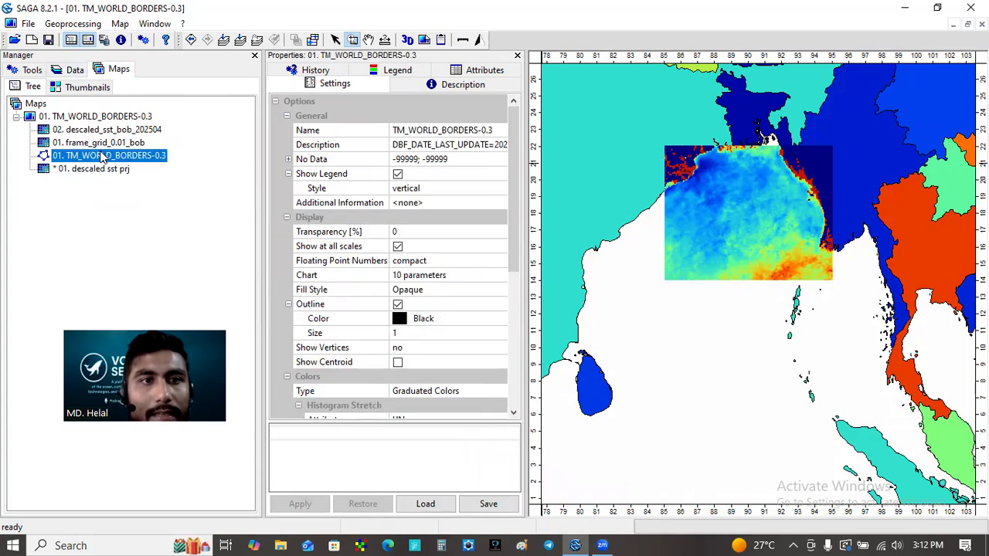
right_click(103, 158)
left_click(135, 198)
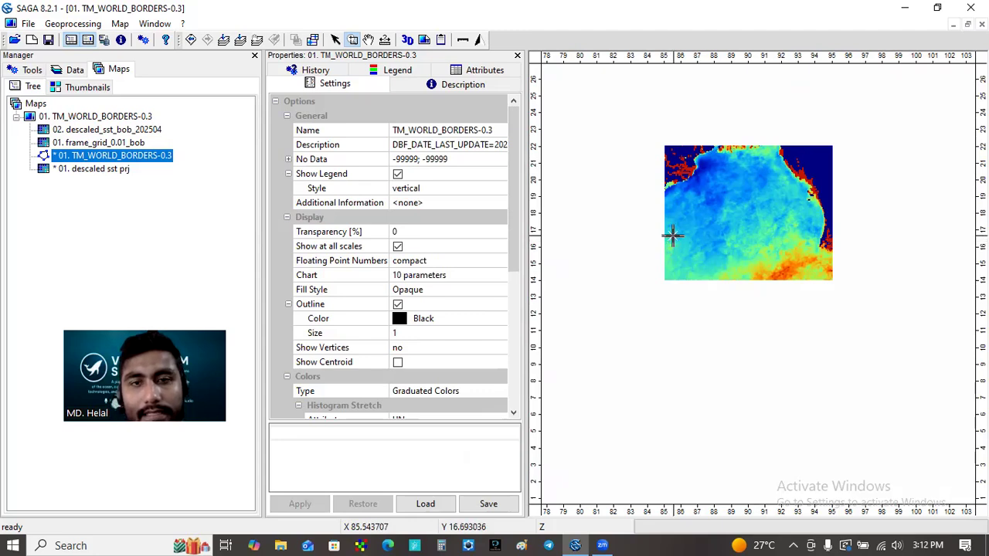
right_click(148, 157)
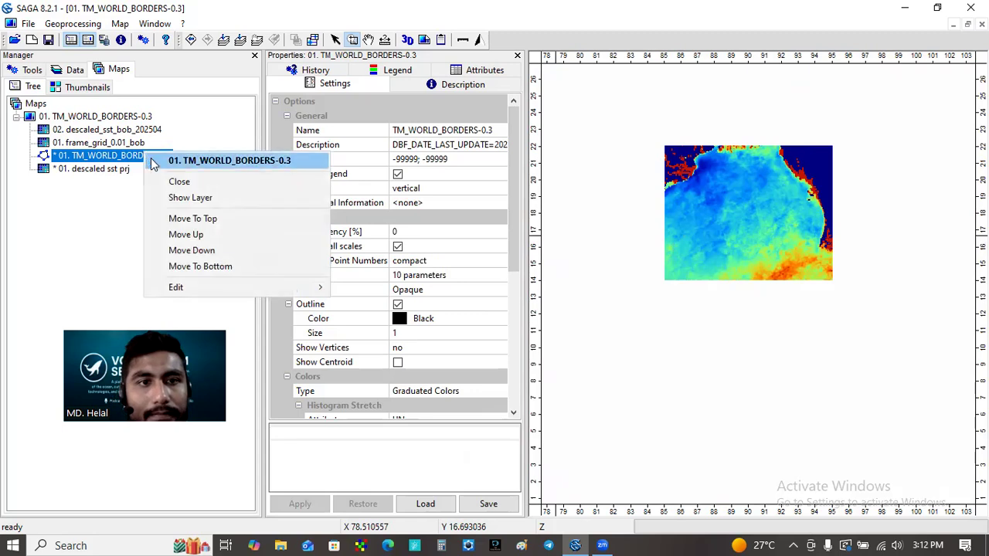
left_click(195, 199)
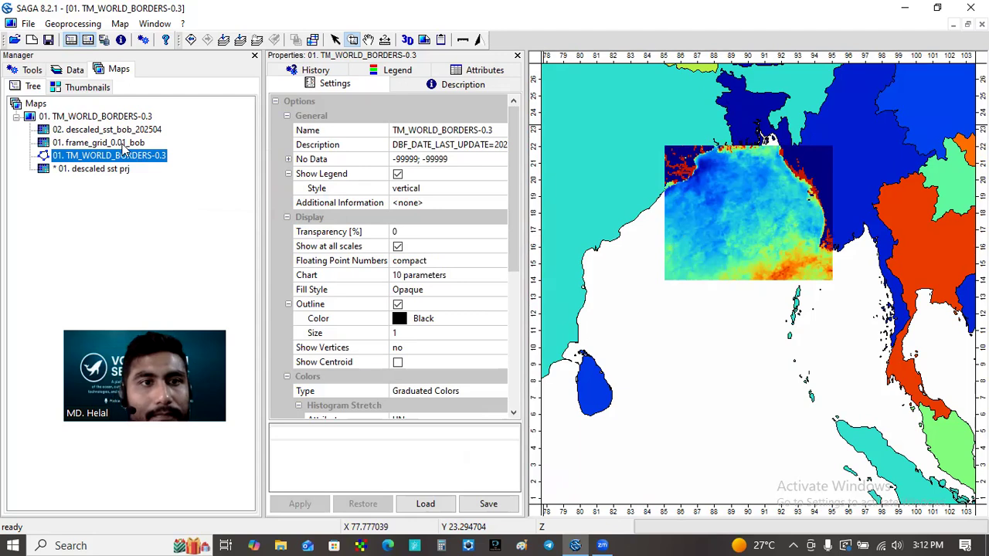
Turn off the legend display for the descaled sst prj grid
left_click(74, 70)
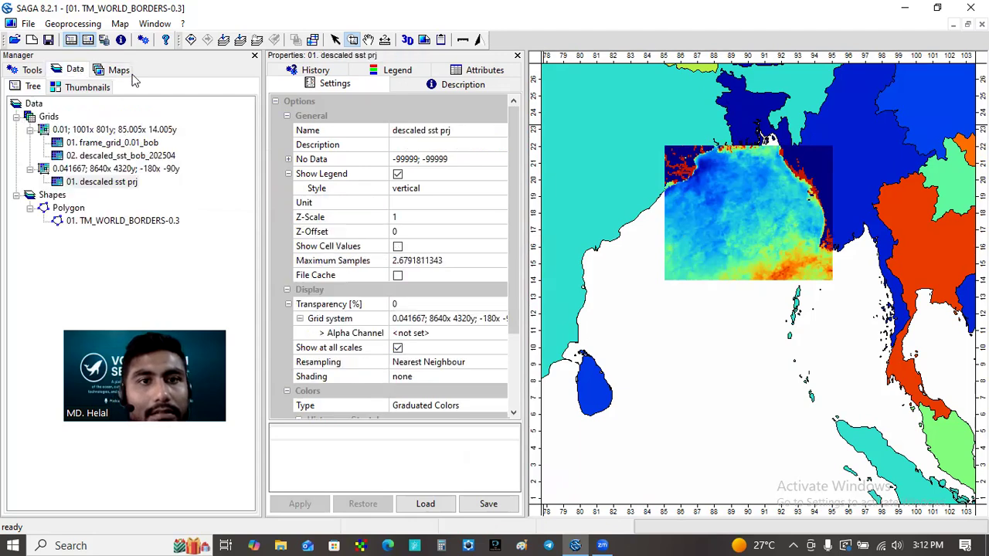
left_click(128, 181)
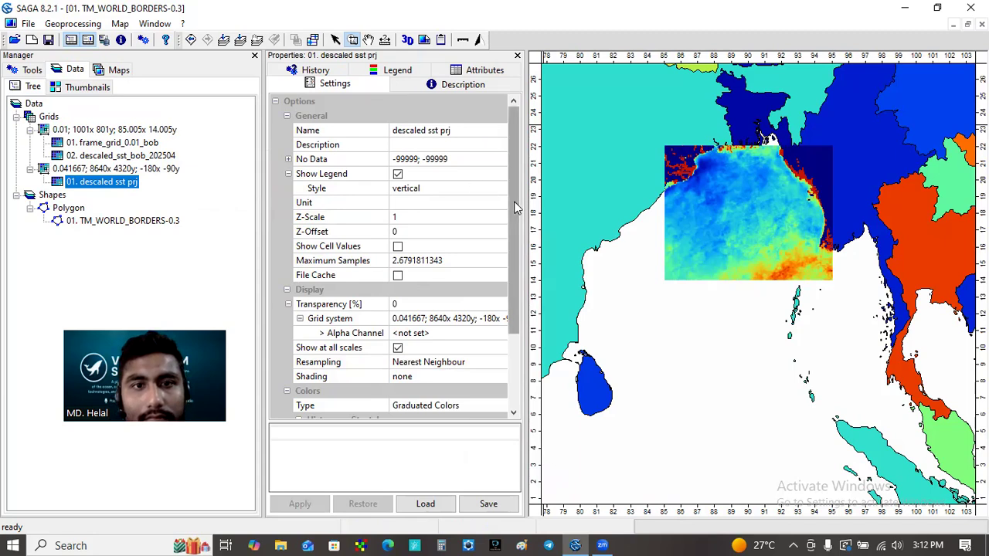
left_click(397, 174)
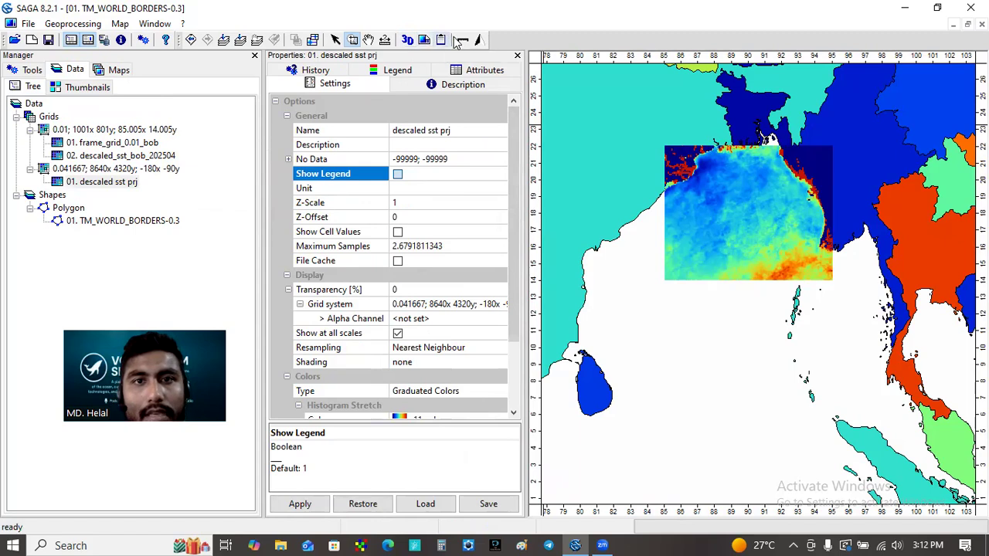
Add a north arrow to the map and open its print layout
left_click_drag(530, 177, 400, 206)
left_click(479, 40)
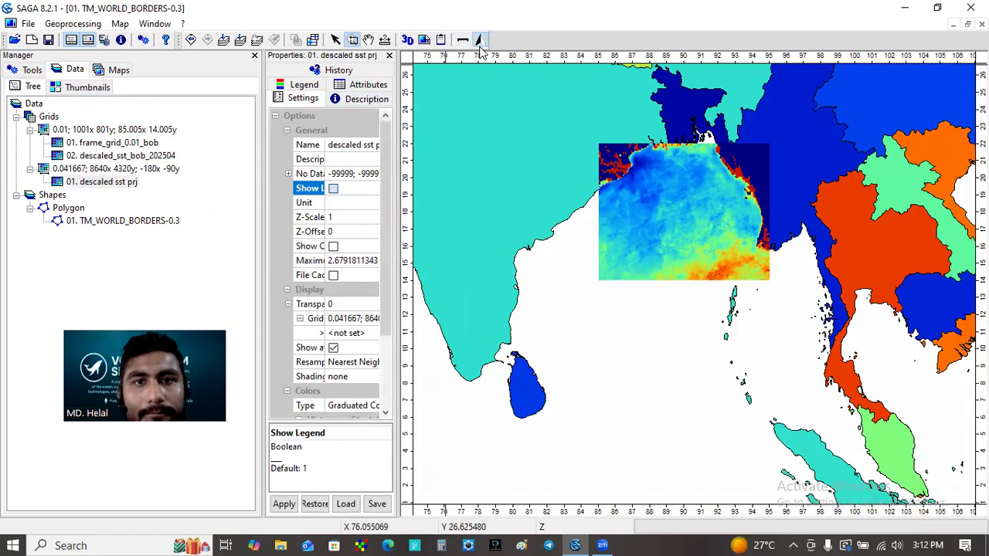
left_click(430, 43)
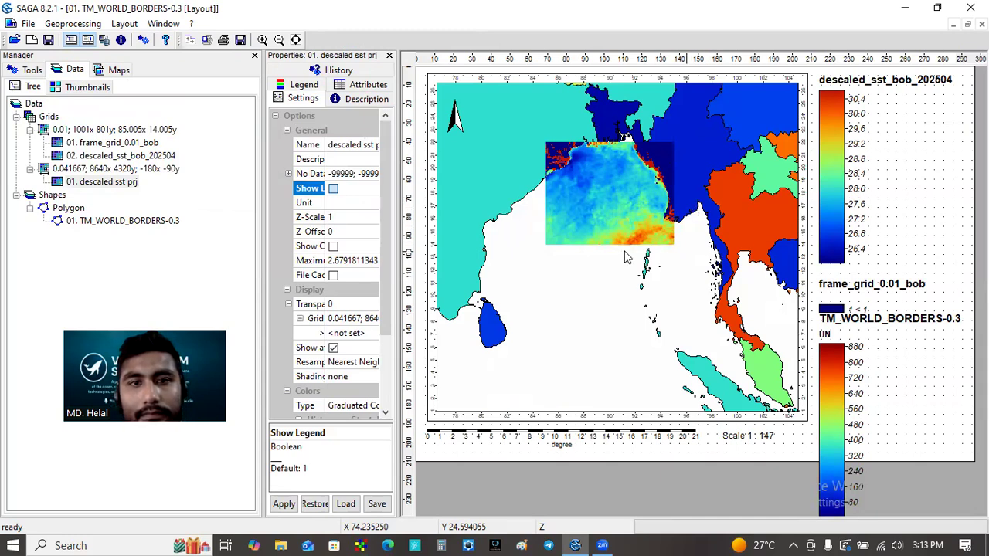
Save the pending descaled sst prj change and turn off the legend for the TM_WORLD_BORDERS-0.3 polygon layer
left_click(104, 156)
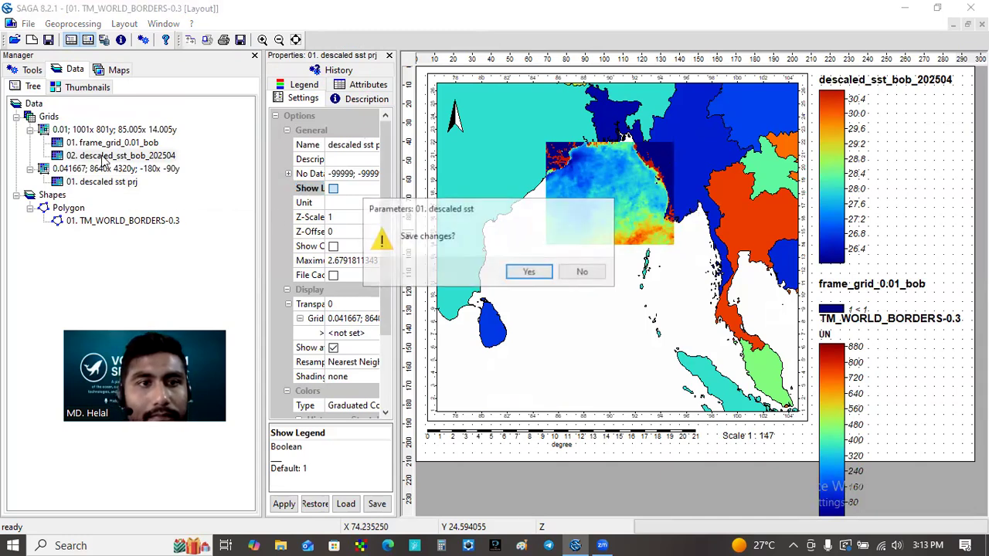
left_click(534, 273)
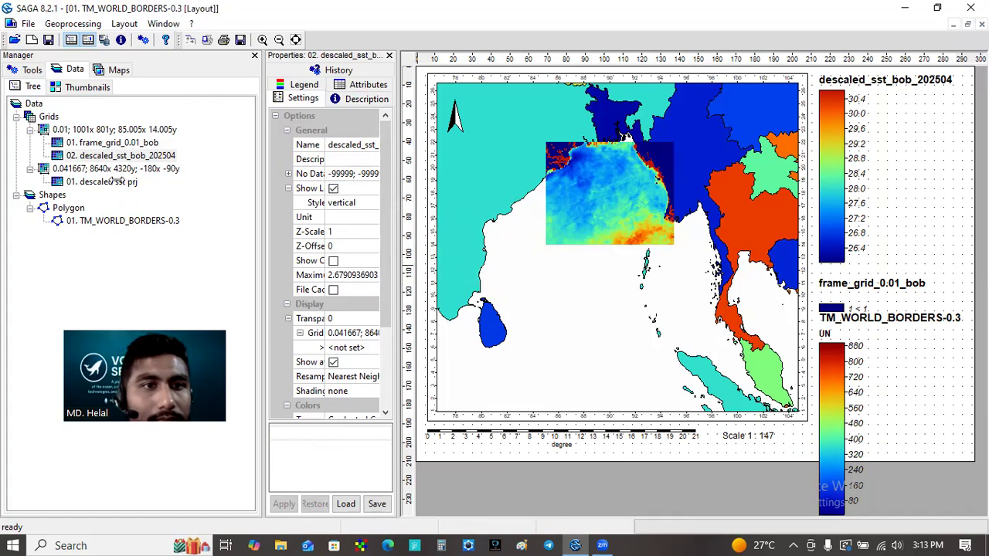
left_click(116, 220)
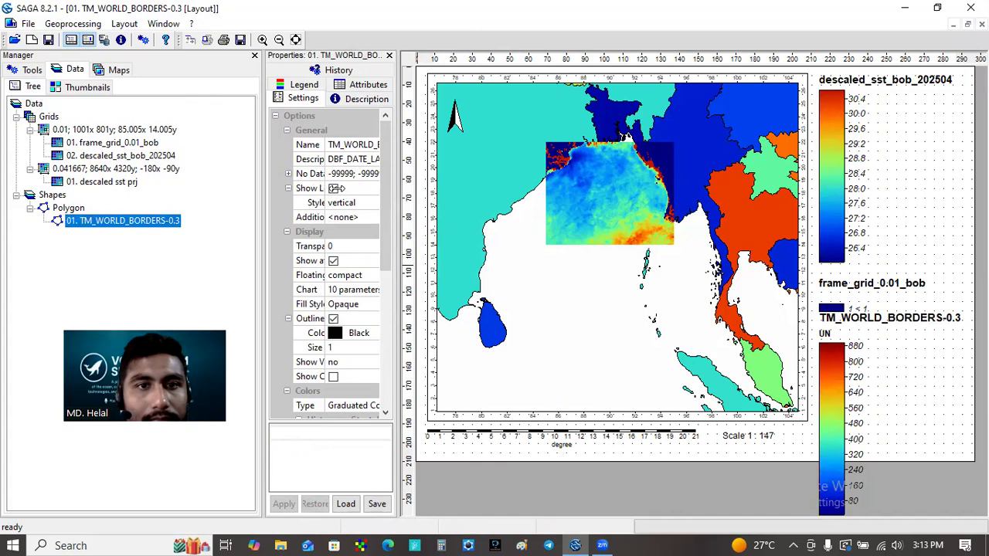
left_click(333, 188)
left_click(283, 503)
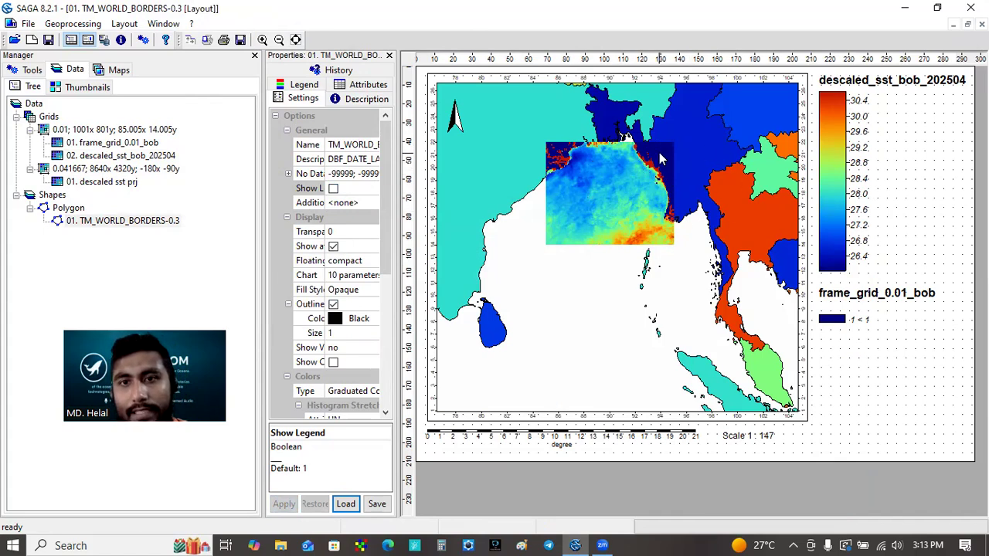
Hide the frame_grid_0.01_bob layer in the map
left_click(114, 70)
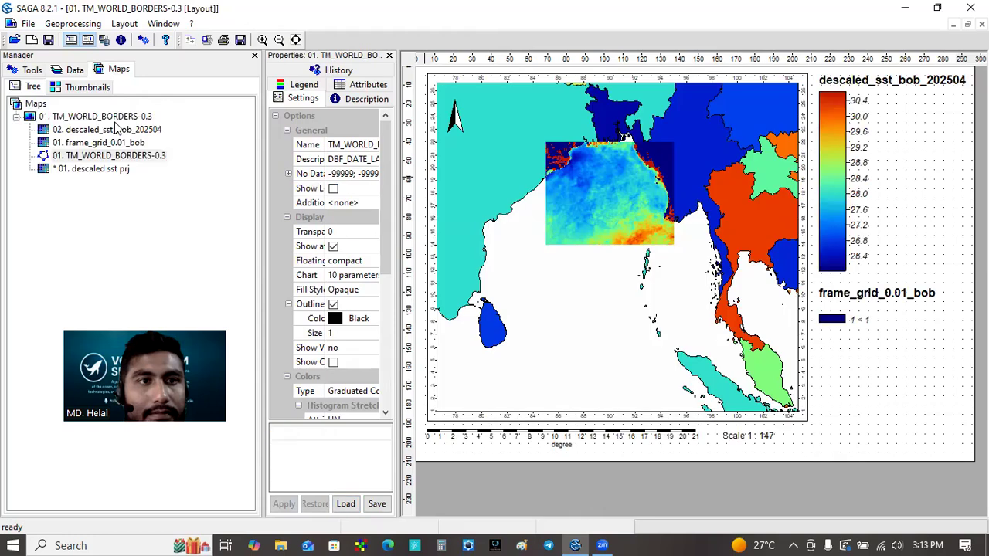
right_click(105, 144)
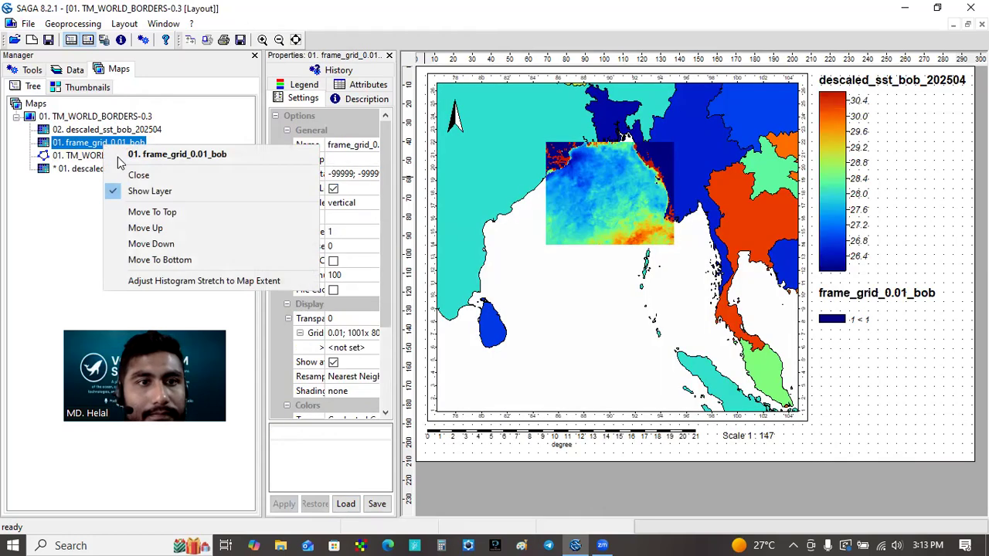
left_click(118, 193)
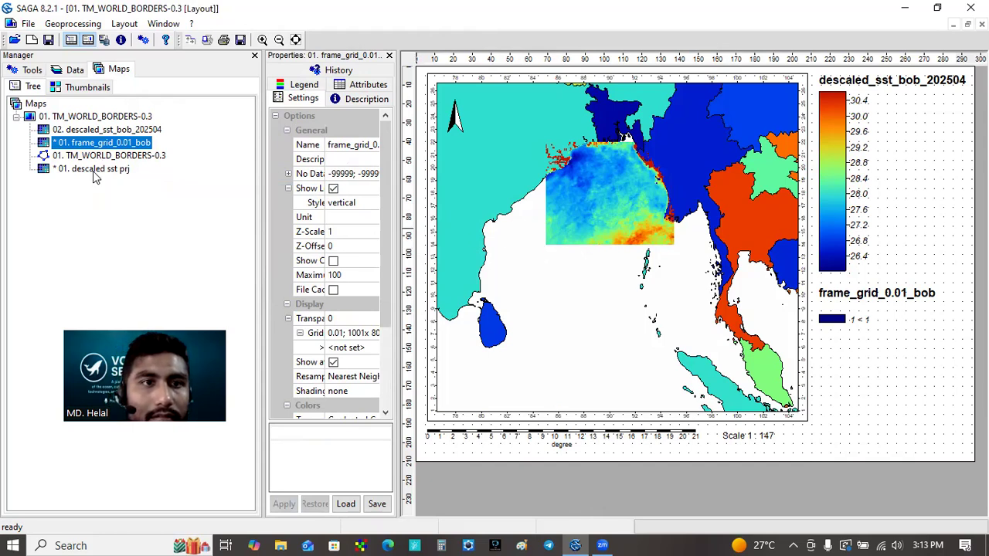
Select the descaled_sst_bob_202504 grid and hide the object properties to give the layout more room
left_click(76, 72)
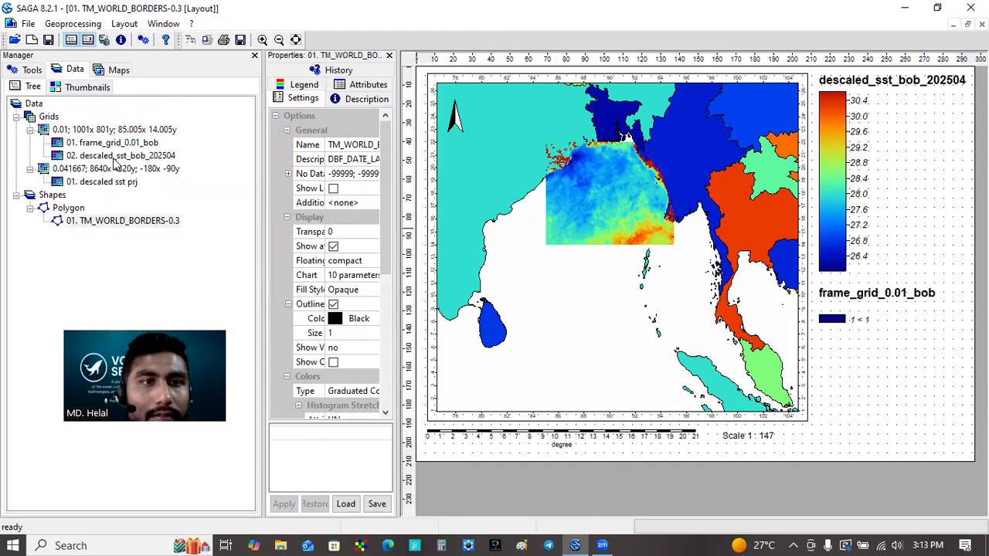
left_click(116, 158)
right_click(116, 161)
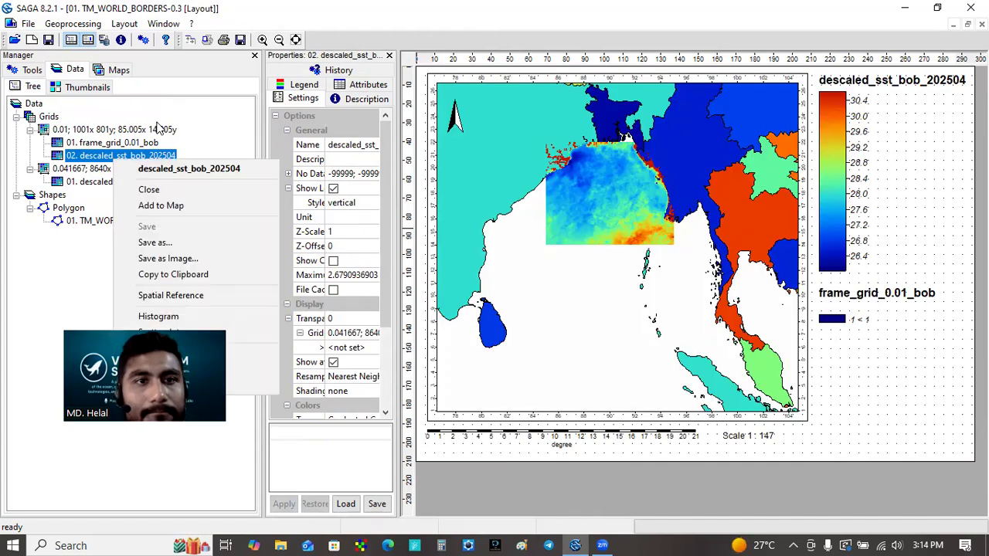
left_click(87, 42)
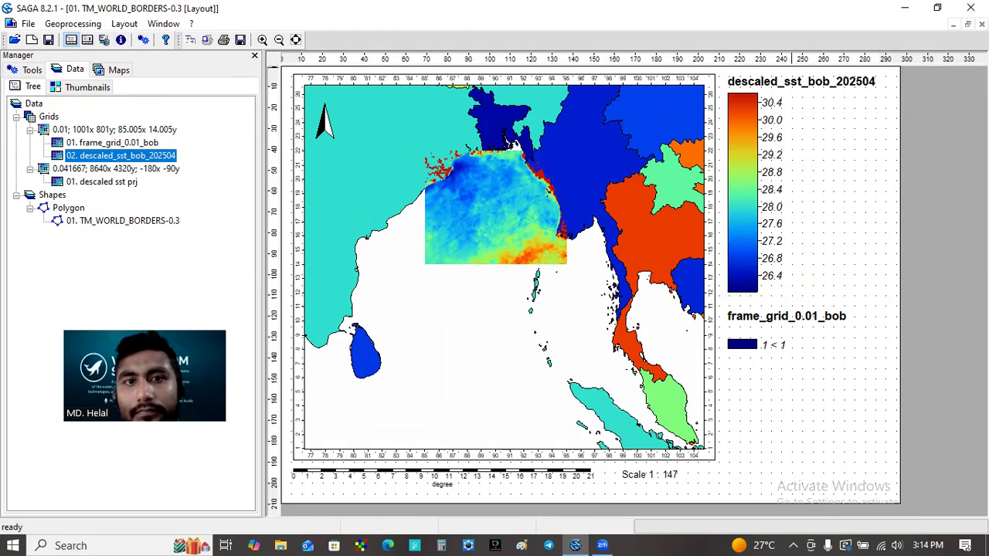
Switch to the map view and zoom it to the extent of the descaled_sst_bob_202504 grid
left_click(967, 24)
left_click(520, 63)
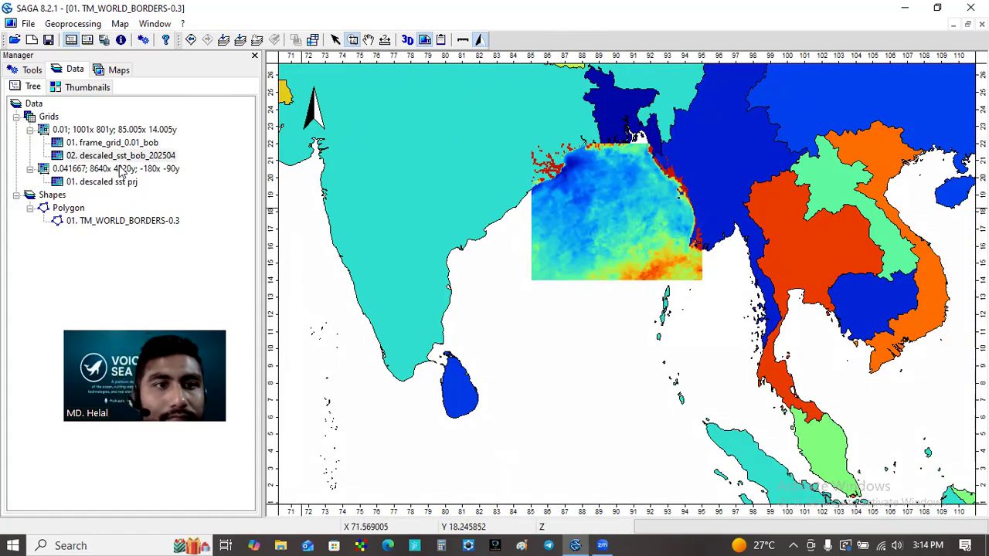
left_click(121, 157)
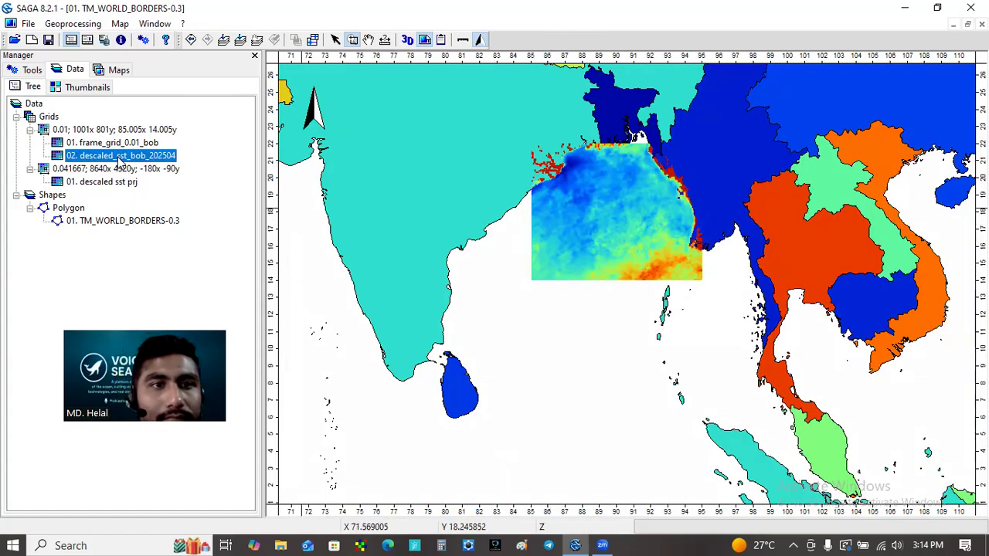
left_click(241, 40)
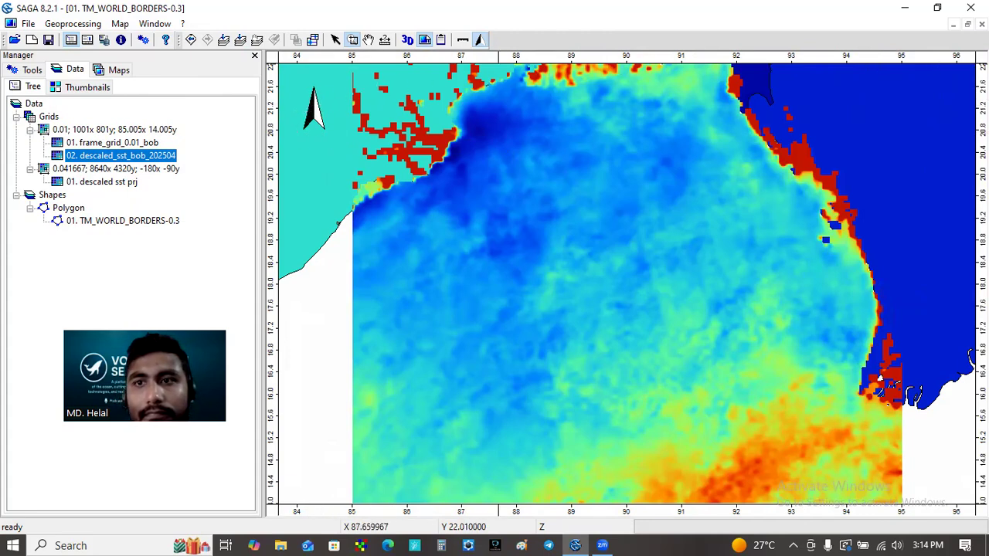
Return to the print layout of the TM_WORLD_BORDERS-0.3 map
left_click(967, 24)
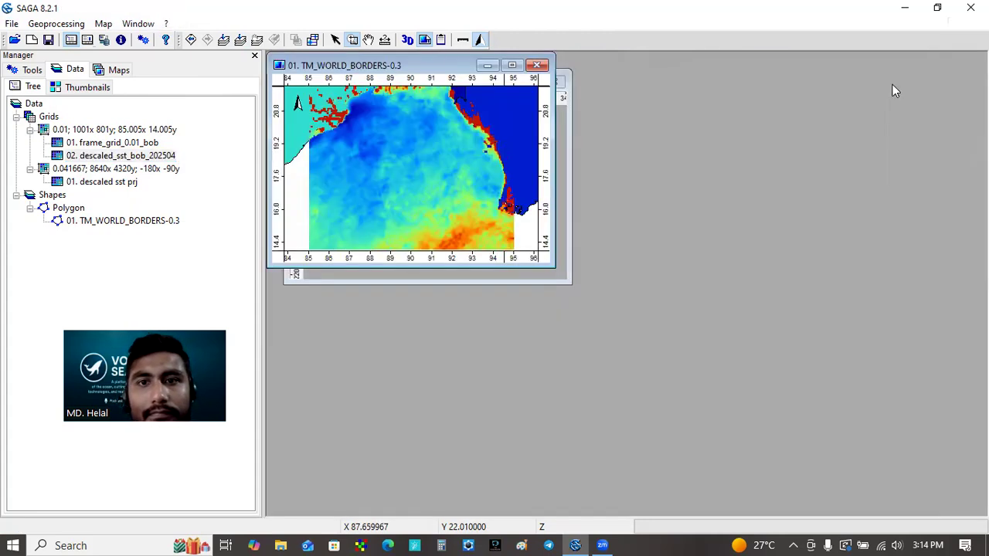
left_click_drag(451, 67, 640, 199)
left_click(529, 82)
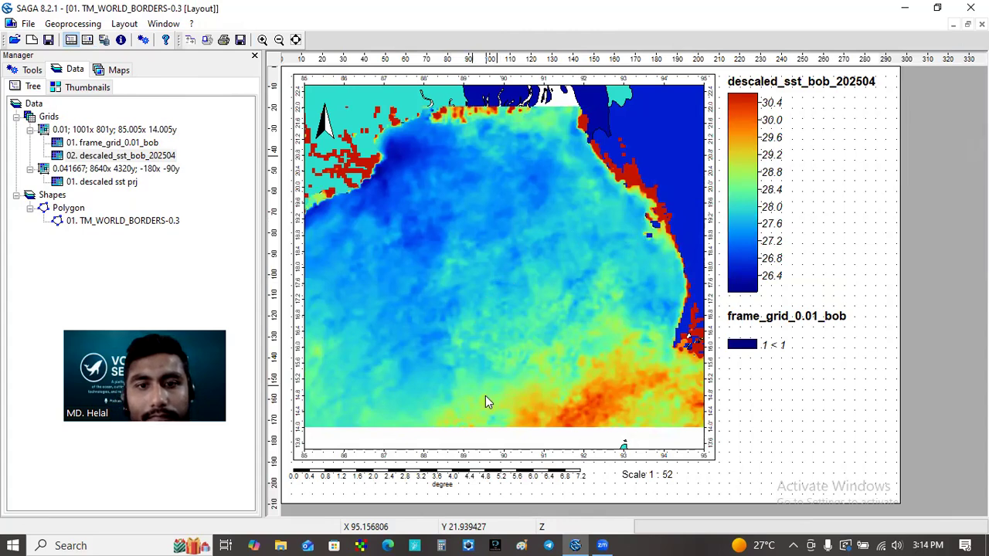
Enlarge the scale bar below the map and shift it slightly inward on the page
left_click(466, 479)
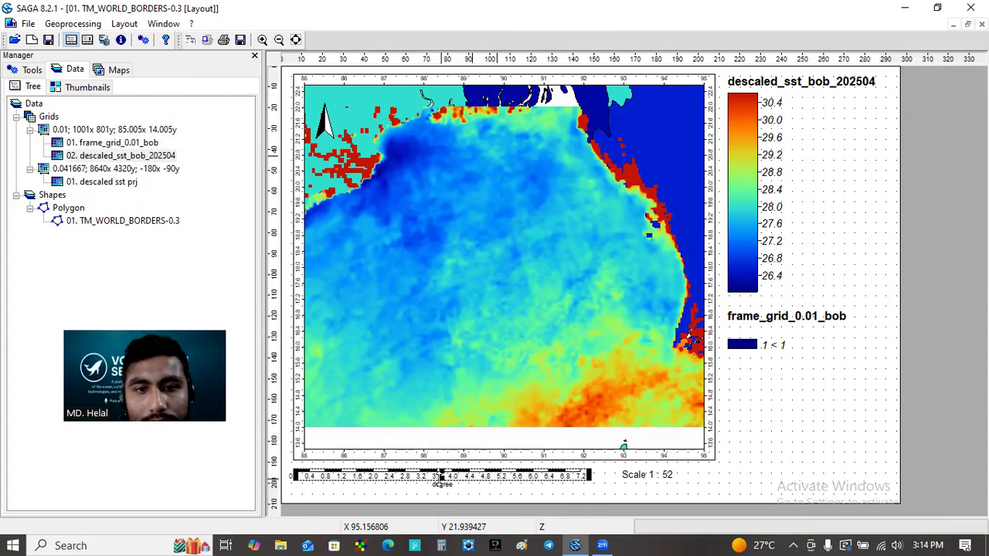
left_click_drag(441, 474, 469, 489)
left_click(452, 484)
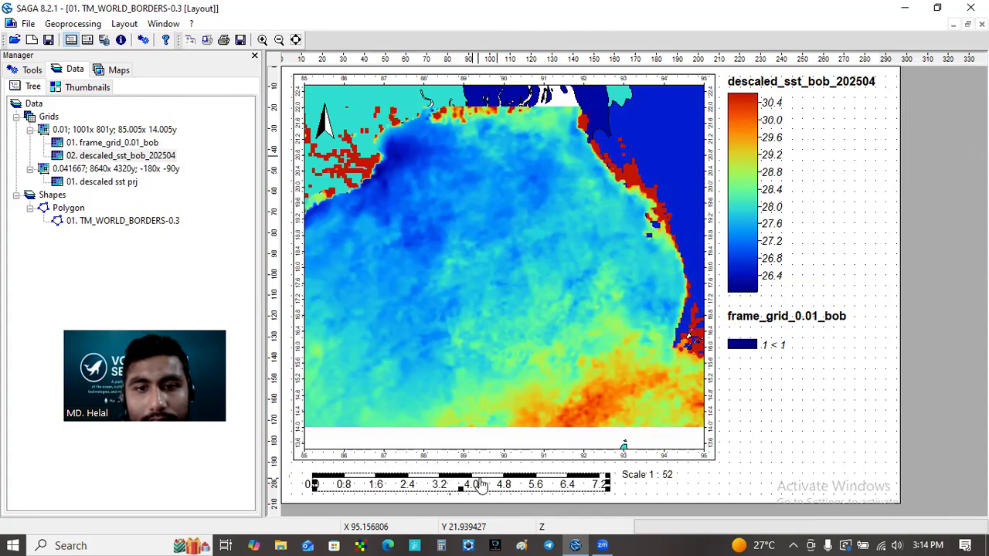
Move the map scale text to the middle above the scale bar and adjust both positions beneath the map
left_click(638, 479)
left_click_drag(660, 481, 482, 469)
left_click(466, 483)
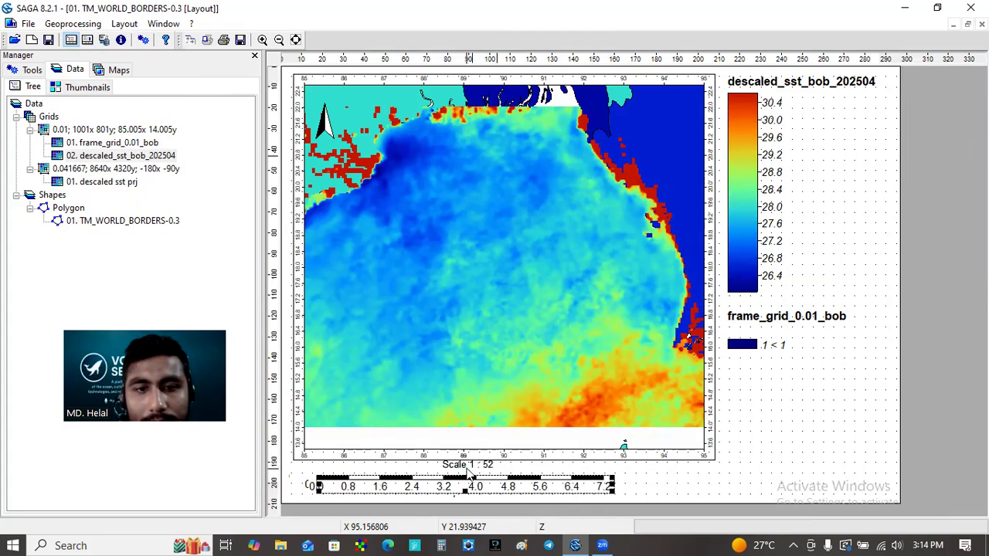
left_click(464, 465)
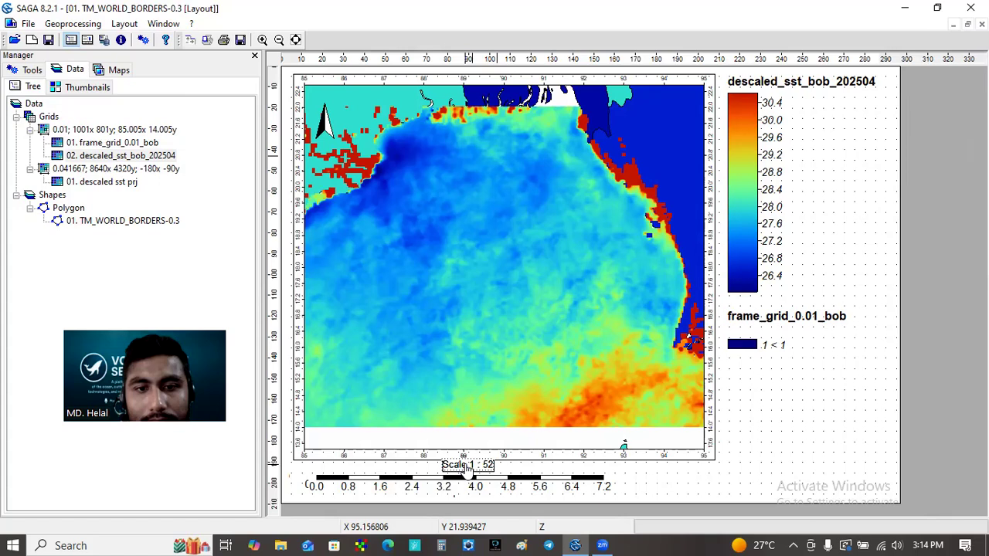
left_click(809, 459)
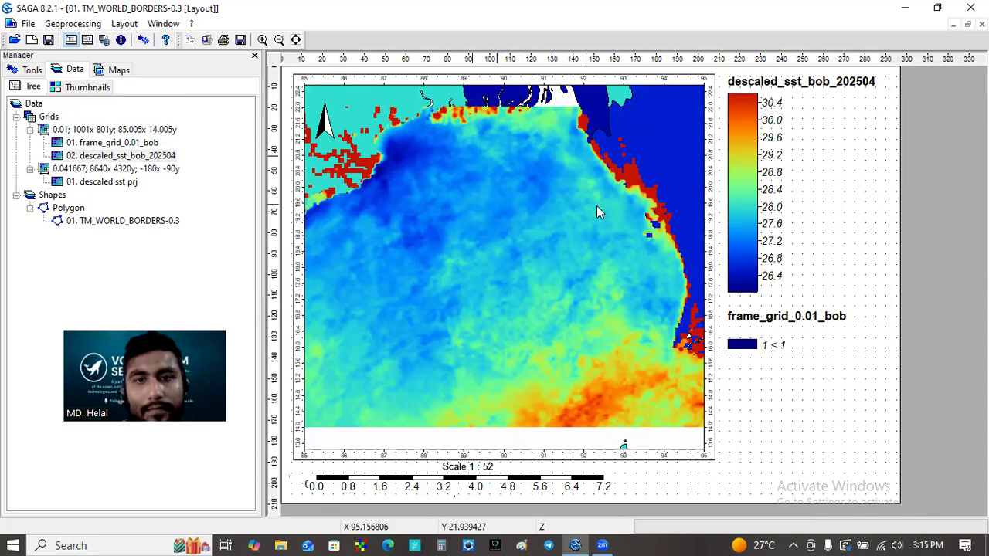
Set the histogram stretch standard deviation of the descaled_sst_bob_202504 grid to 1, apply it and close the properties
left_click(87, 40)
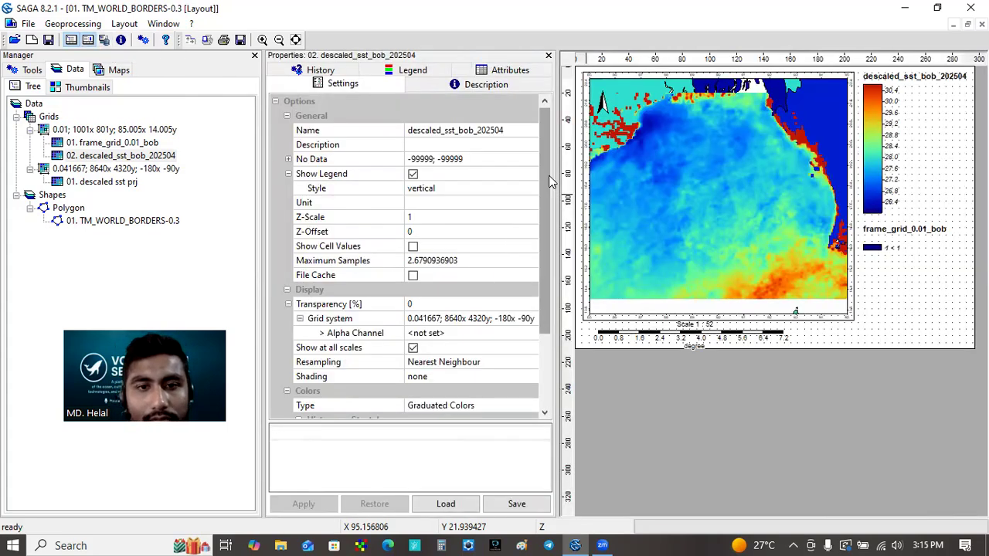
left_click_drag(547, 176, 553, 207)
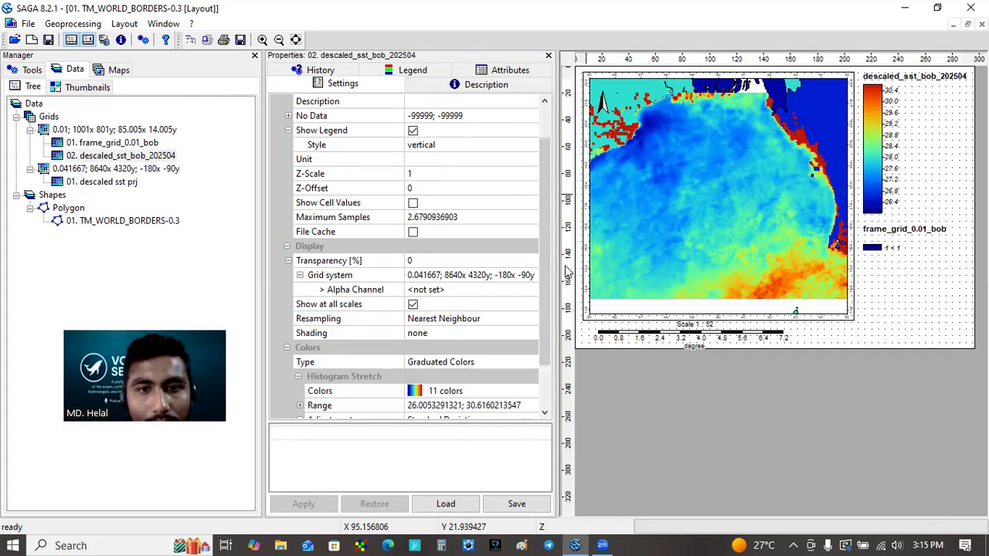
scroll(550, 253, "down", 1)
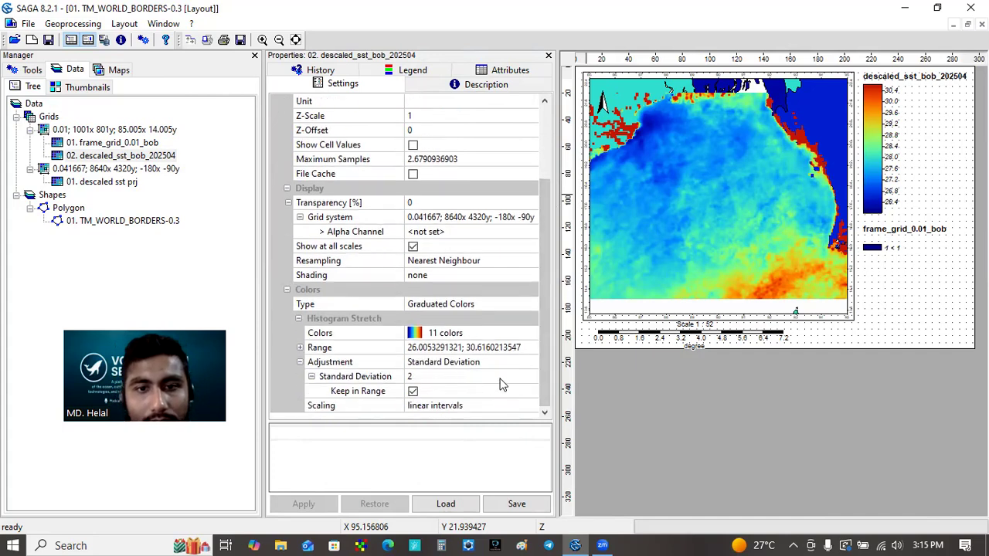
left_click(537, 335)
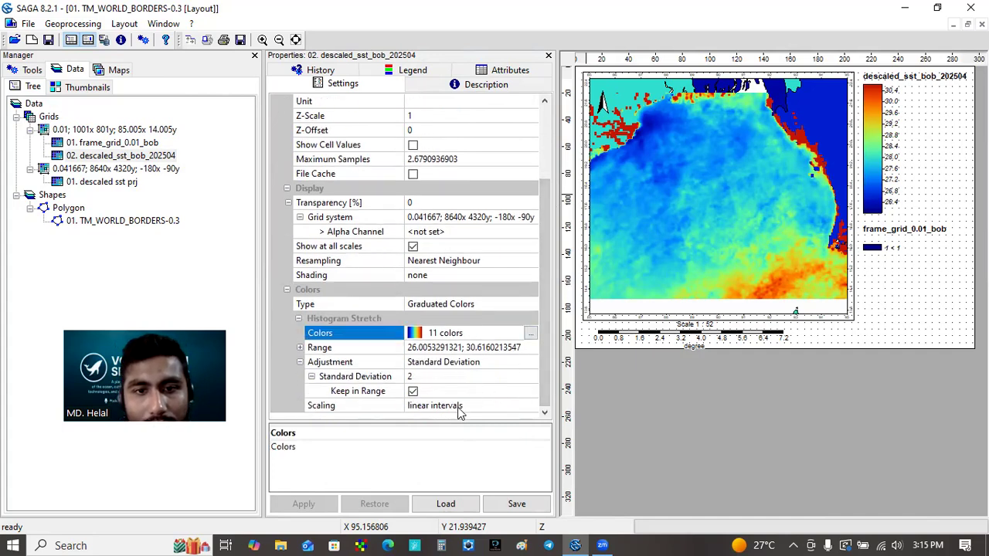
left_click(428, 376)
key("BackSpace")
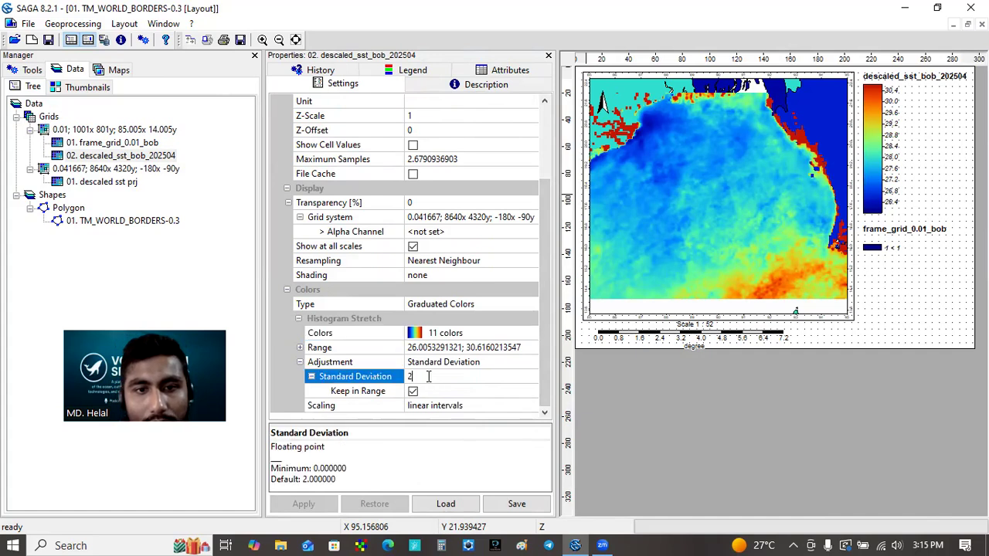
type("1")
left_click(464, 392)
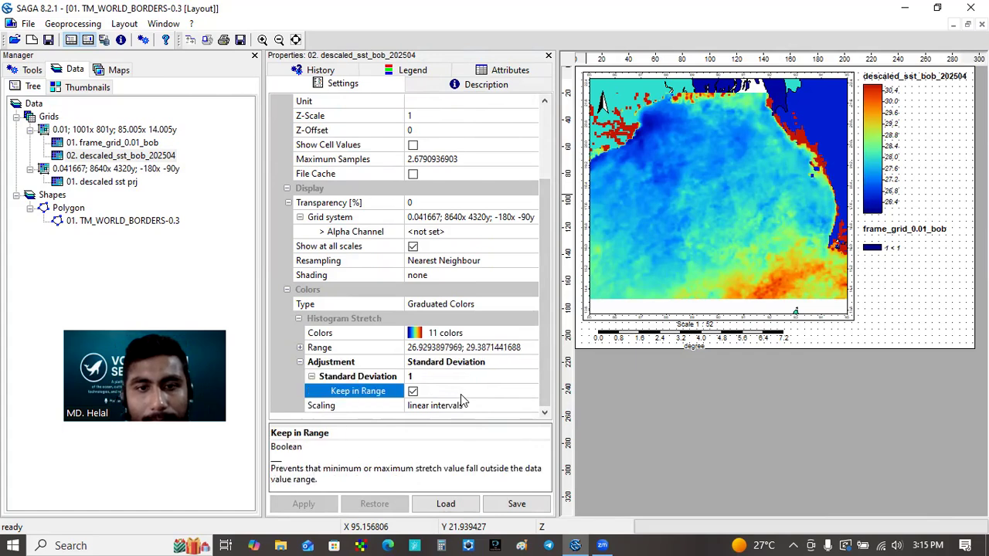
left_click(309, 504)
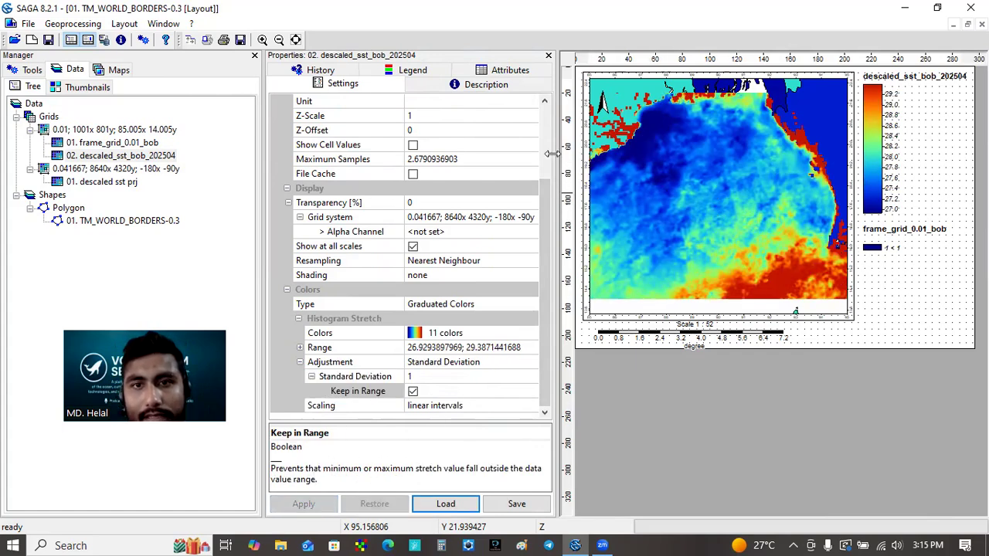
left_click(548, 57)
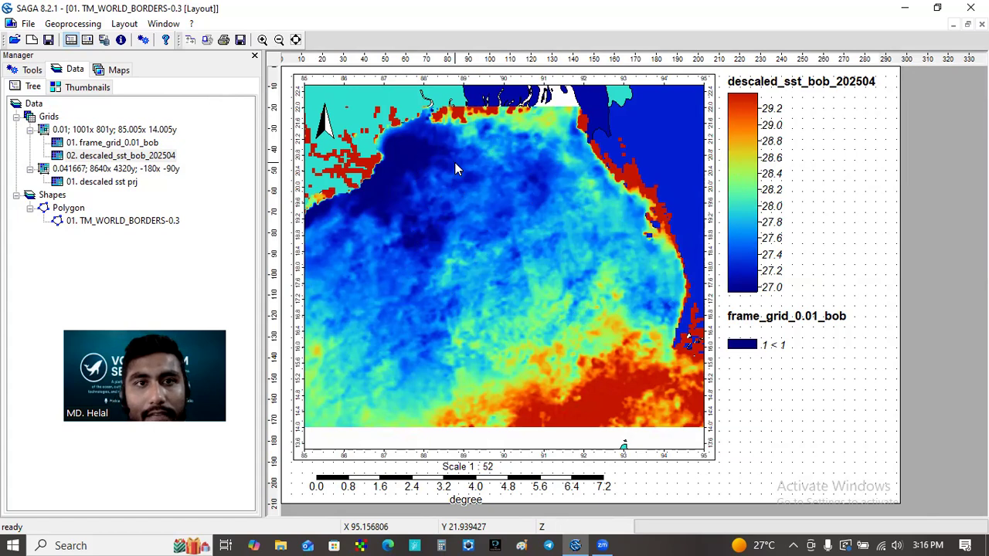
Start exporting the print layout as a PNG image and name the file sst 202504 BOB.png
left_click(240, 40)
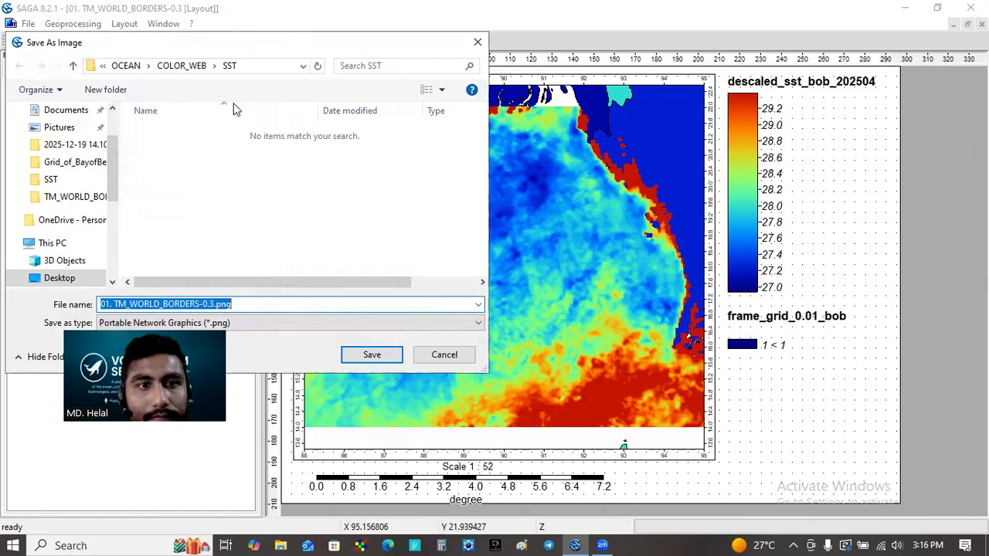
left_click(215, 303)
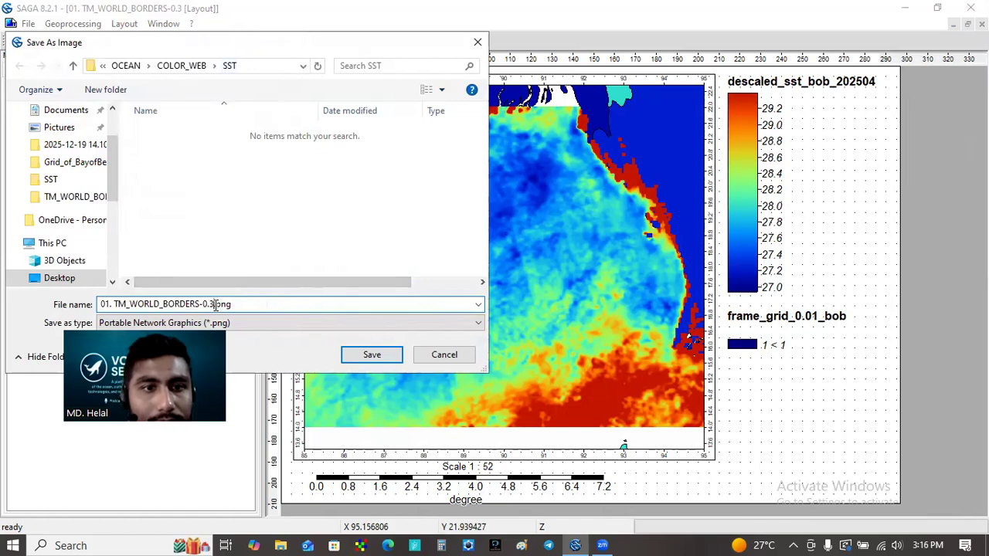
key("BackSpace")
key("BackSpace")
key("BackSpace")
key("BackSpace")
key("BackSpace")
key("BackSpace")
key("BackSpace")
key("BackSpace")
key("BackSpace")
key("BackSpace")
key("BackSpace")
key("BackSpace")
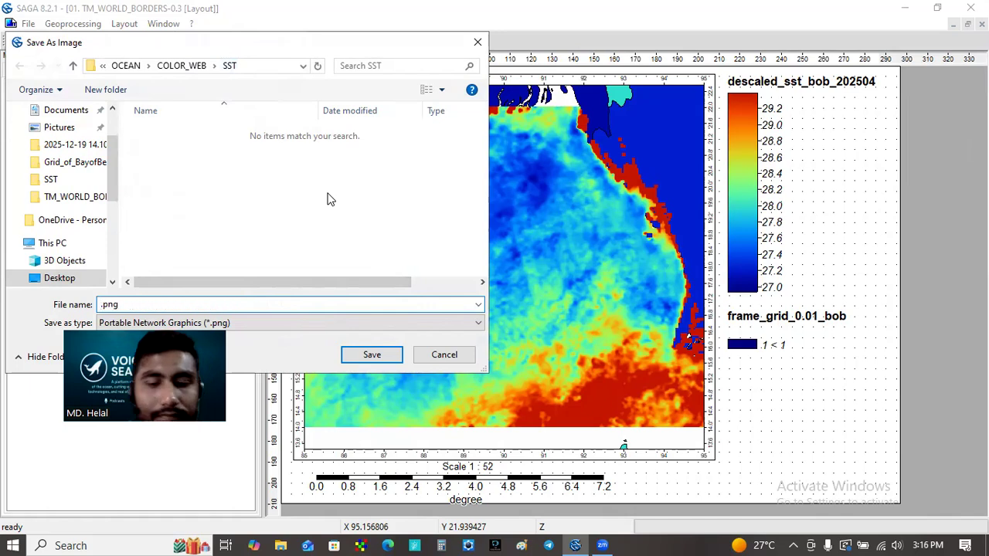
type("sst 202504")
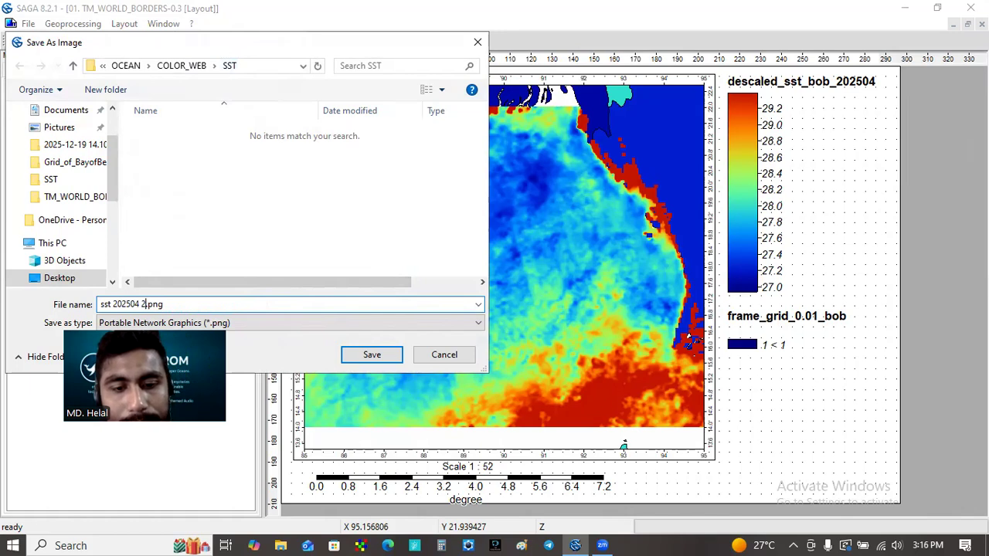
type("BOB")
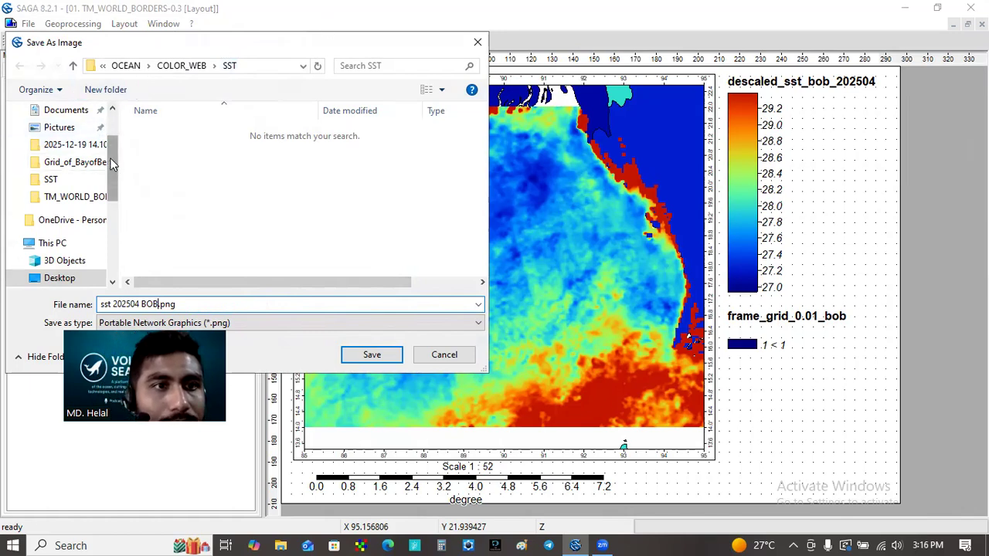
Save the layout image in the Voices from sea folder on New Volume (D:)
left_click_drag(111, 163, 110, 172)
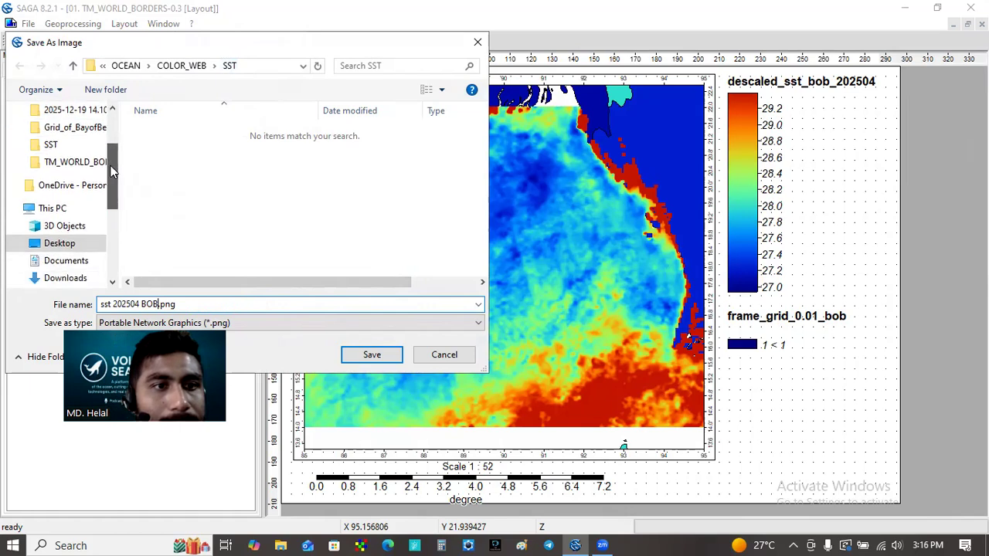
left_click(68, 244)
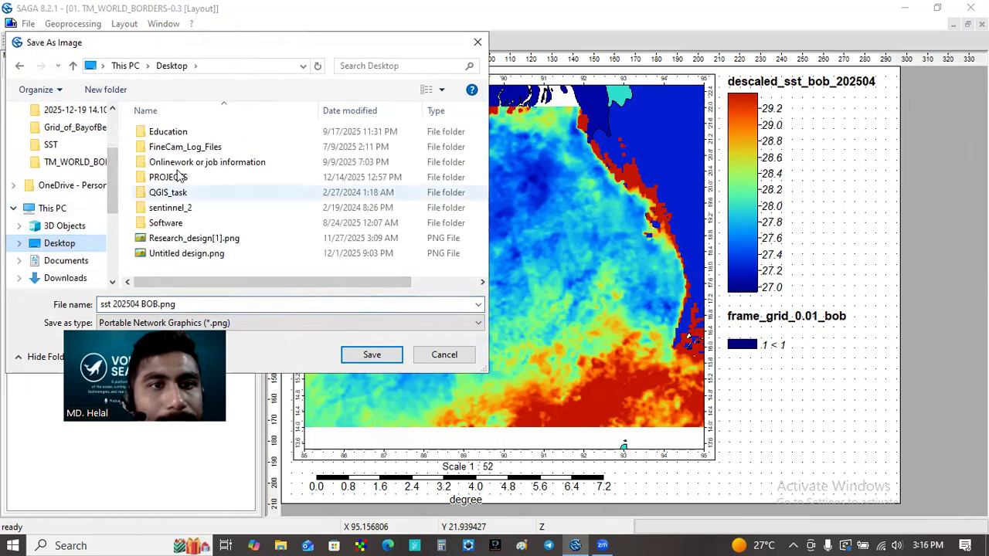
left_click_drag(114, 199, 114, 163)
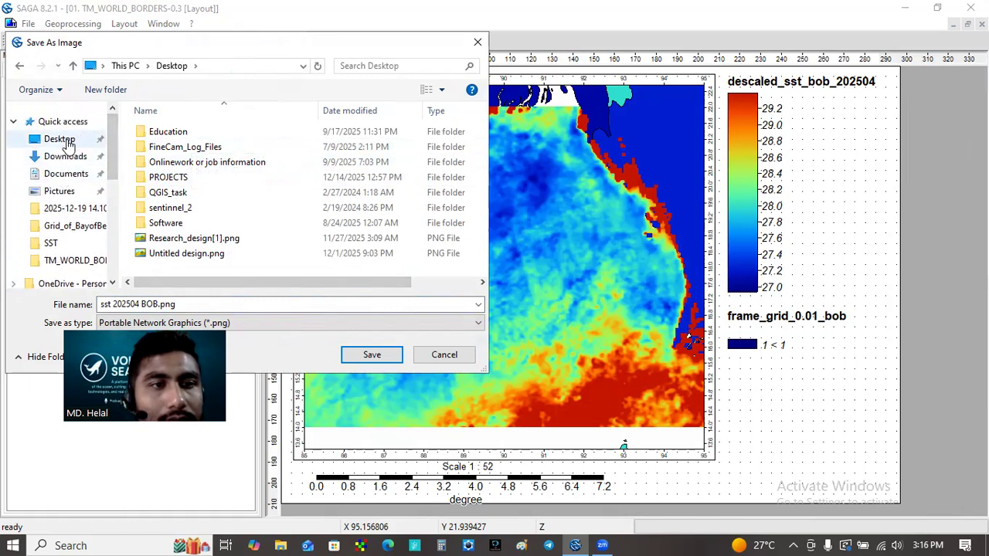
left_click_drag(114, 151, 128, 248)
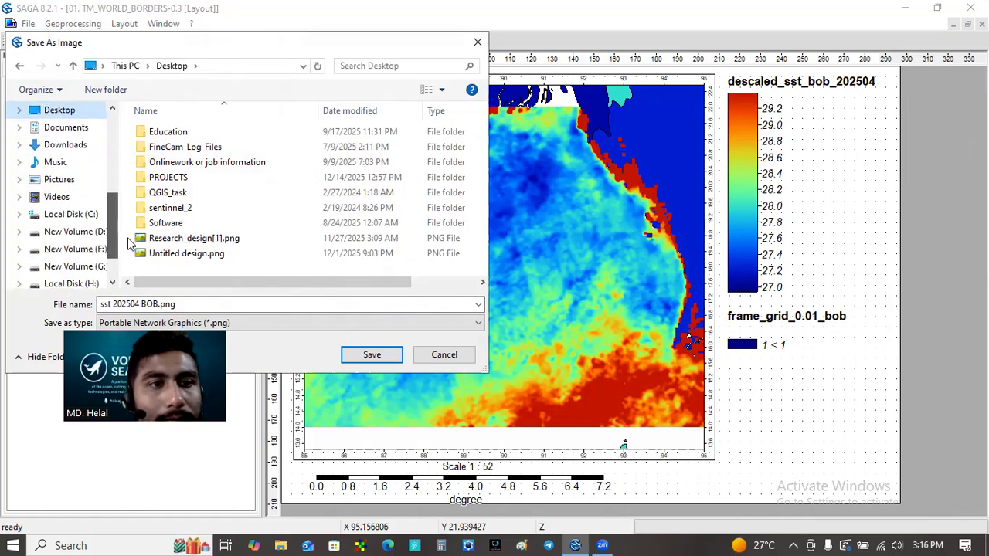
left_click(89, 234)
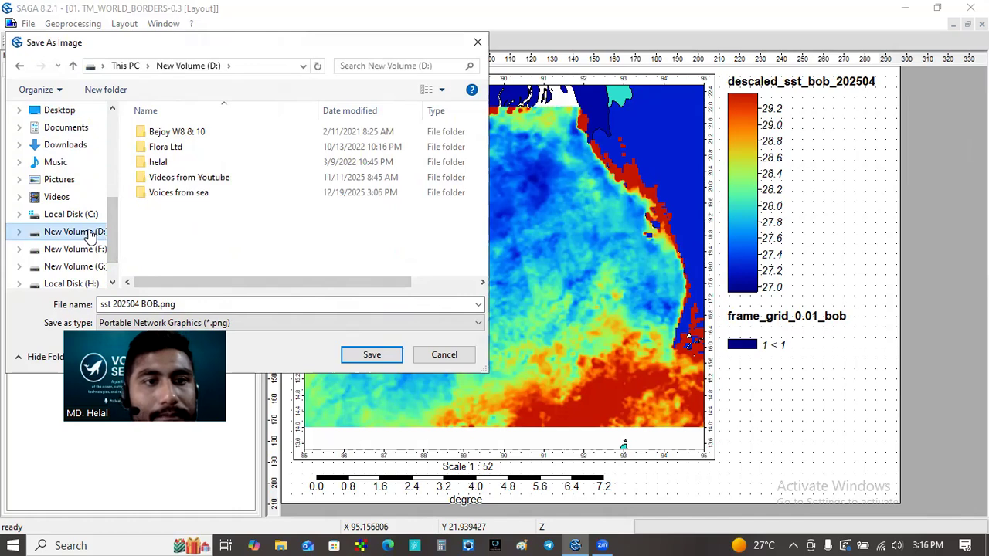
double_click(182, 193)
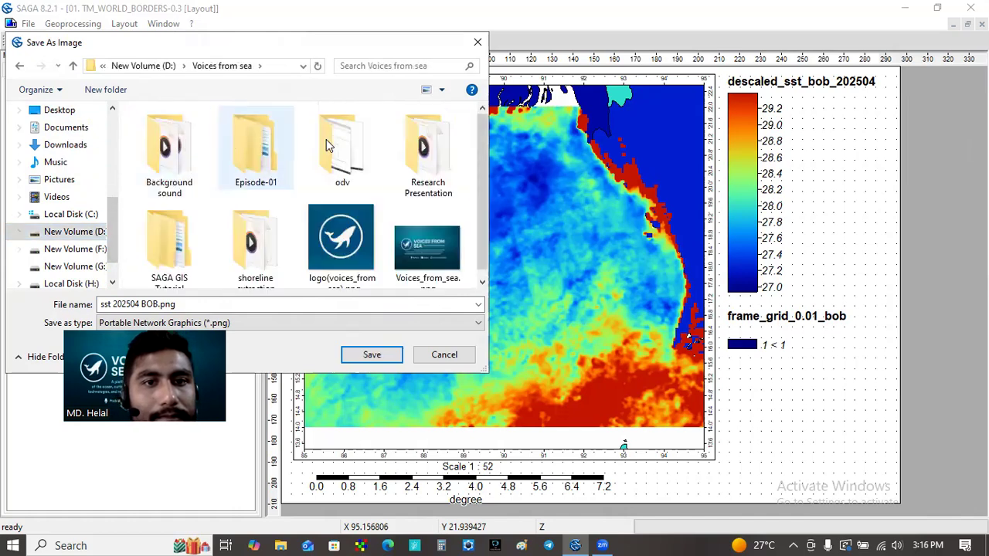
left_click_drag(477, 155, 479, 162)
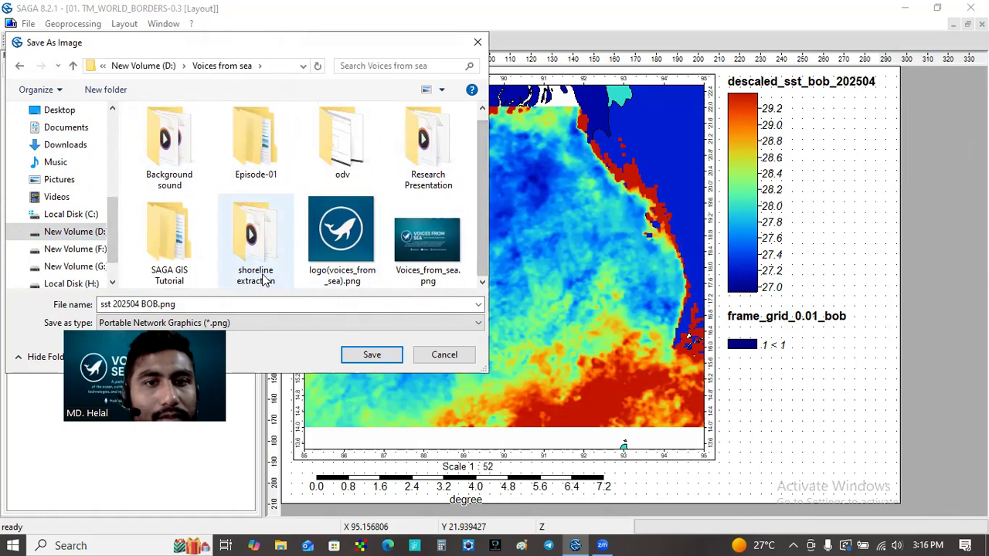
left_click(372, 355)
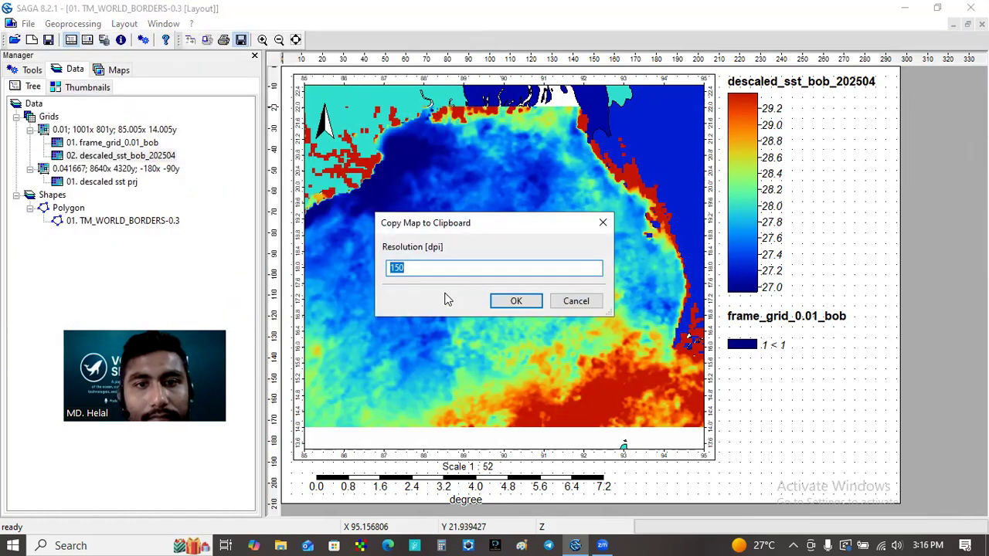
Set the exported image's resolution to 300 dpi and complete the export
left_click(430, 269)
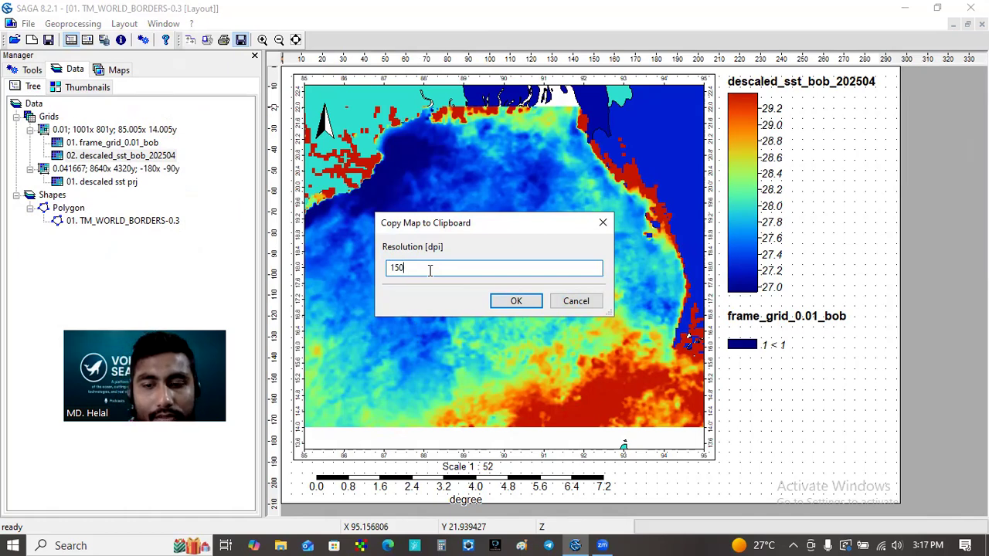
key("BackSpace")
key("BackSpace")
key("BackSpace")
type("3")
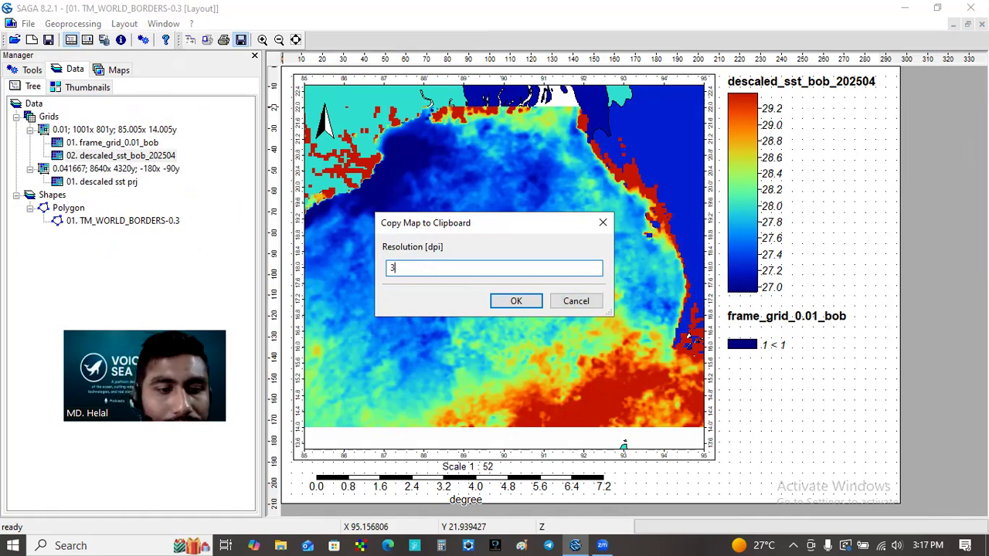
type("00")
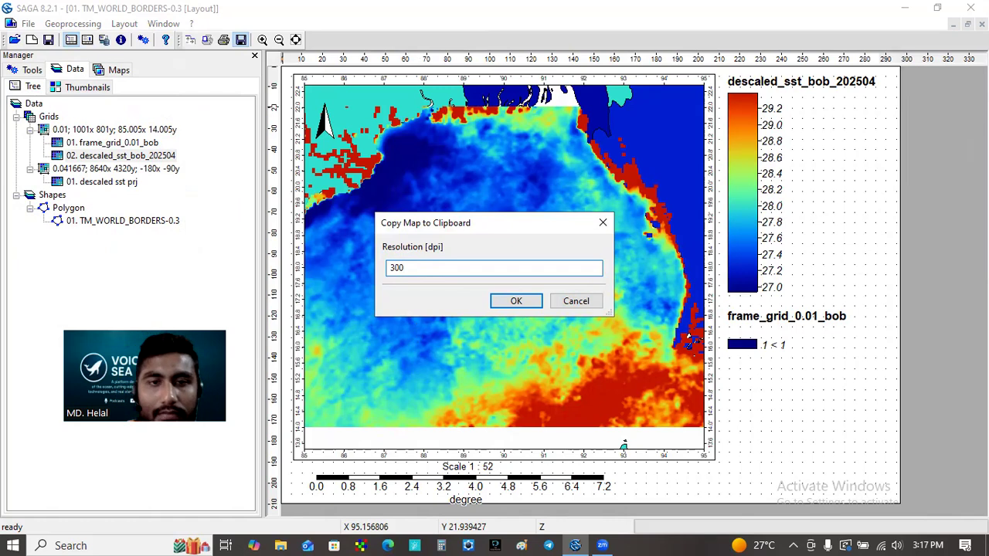
left_click(534, 301)
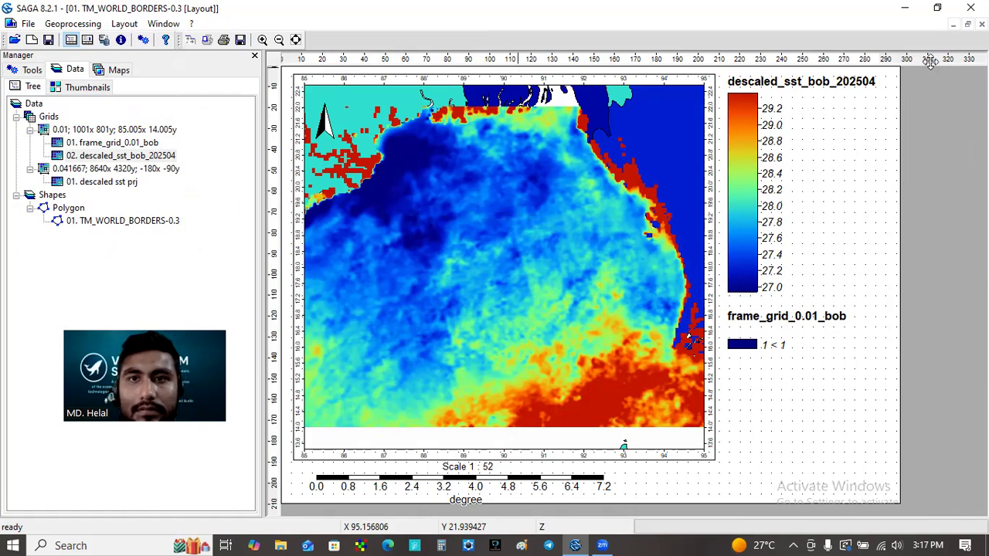
Switch to File Explorer and open the Voices from sea folder on New Volume (D:)
left_click(280, 545)
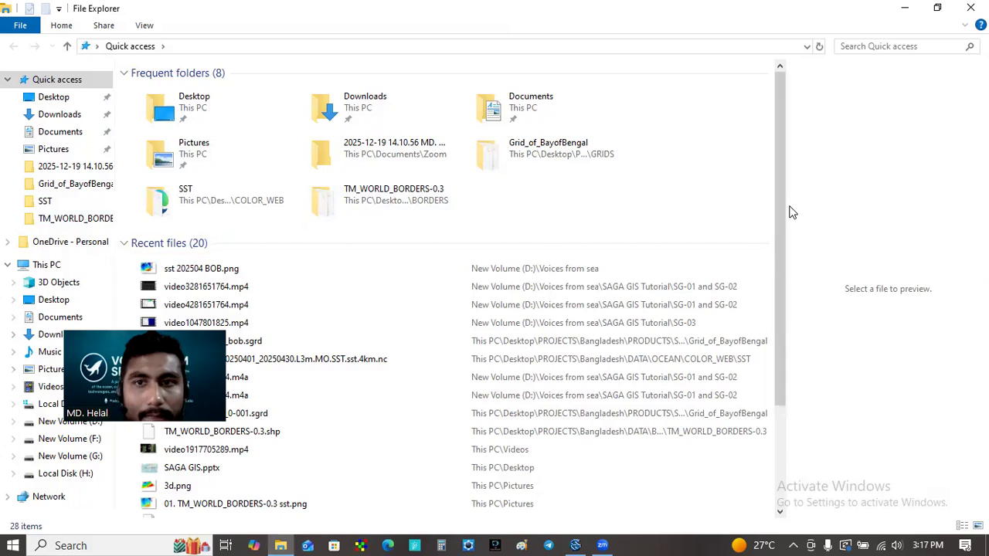
mouse_move(782, 184)
left_mouse_down()
mouse_move(787, 235)
mouse_move(777, 167)
left_mouse_up()
left_click(60, 266)
left_click(437, 261)
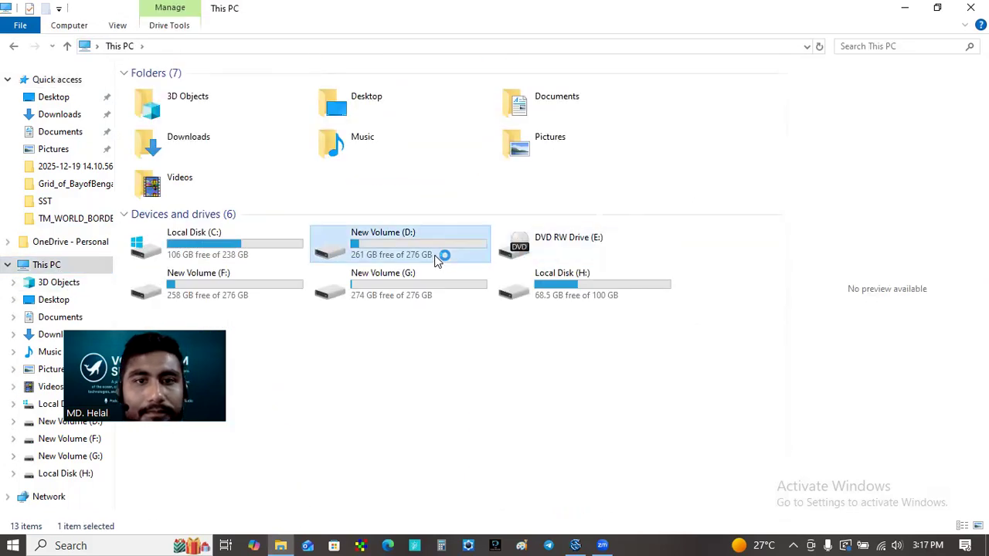
double_click(436, 261)
double_click(203, 149)
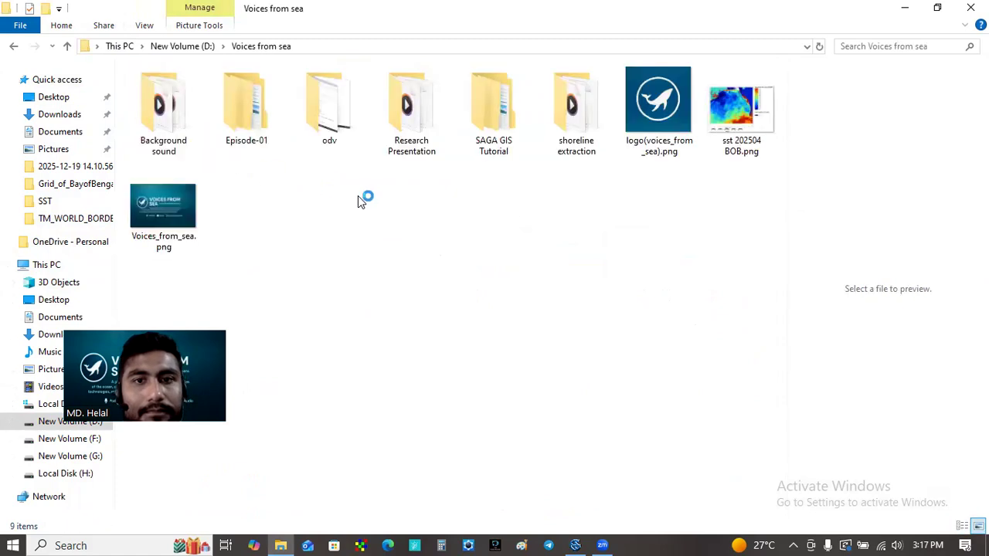
Open sst 202504 BOB.png in One Photo Viewer and maximize the viewer window to inspect the exported map
left_click(761, 105)
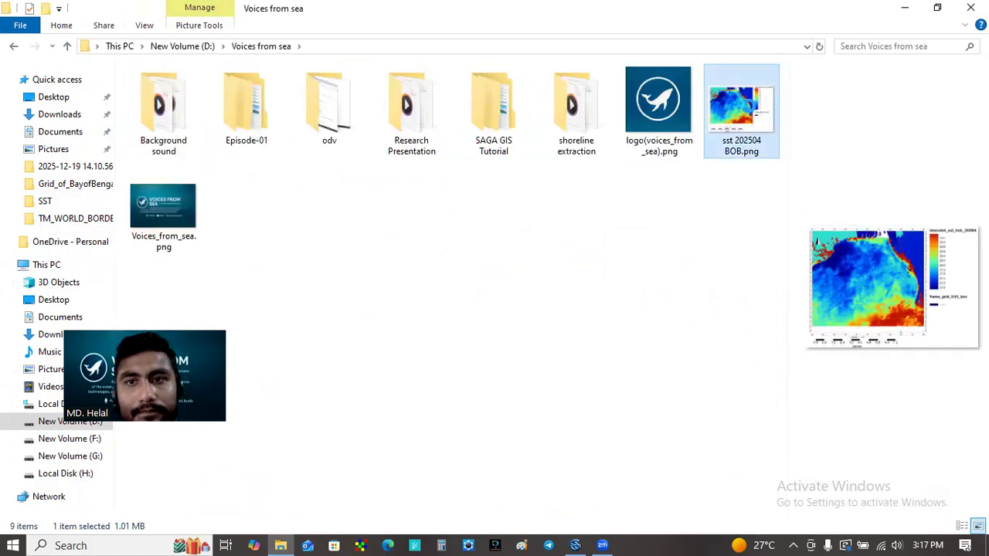
right_click(761, 104)
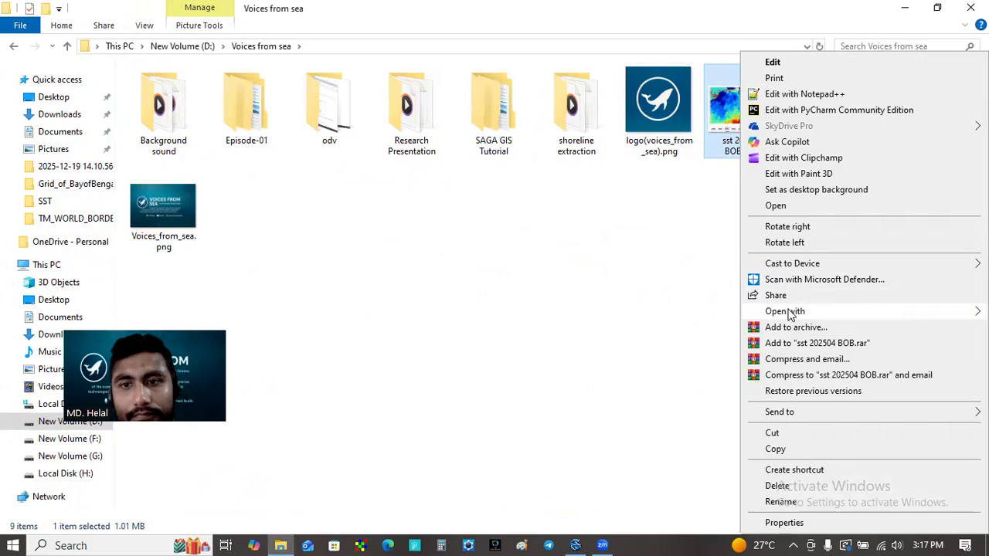
mouse_move(791, 313)
left_click(668, 307)
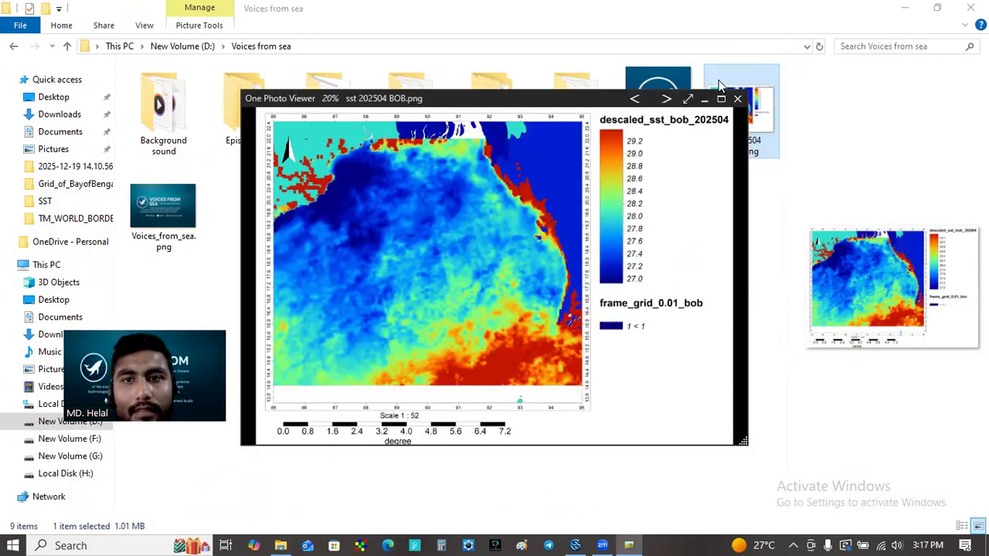
left_click(721, 98)
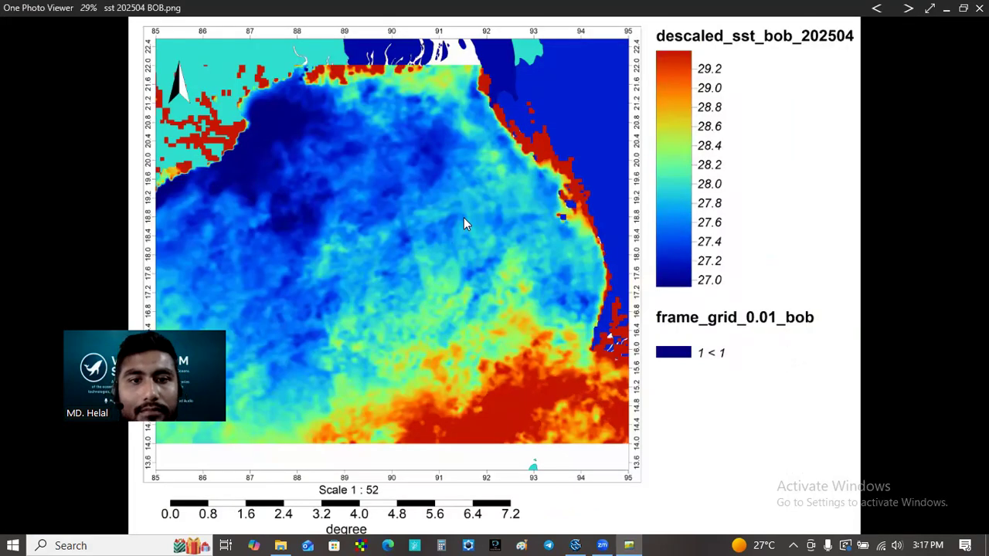